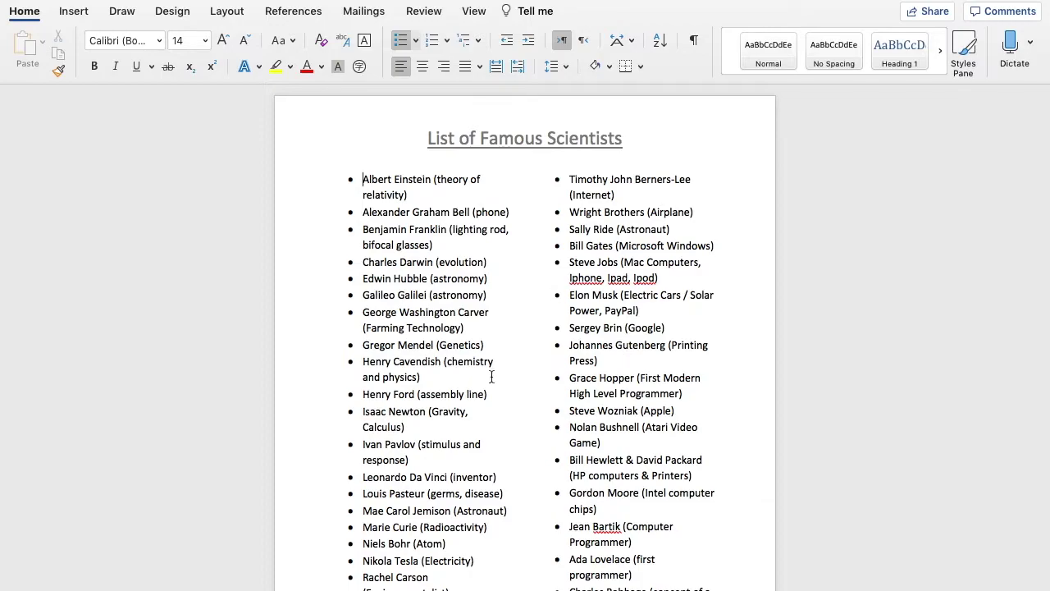
# Scroll through the Word document, then exit its full-screen view.
pyautogui.scroll(-2, 465, 328)
pyautogui.scroll(-4, 465, 328)
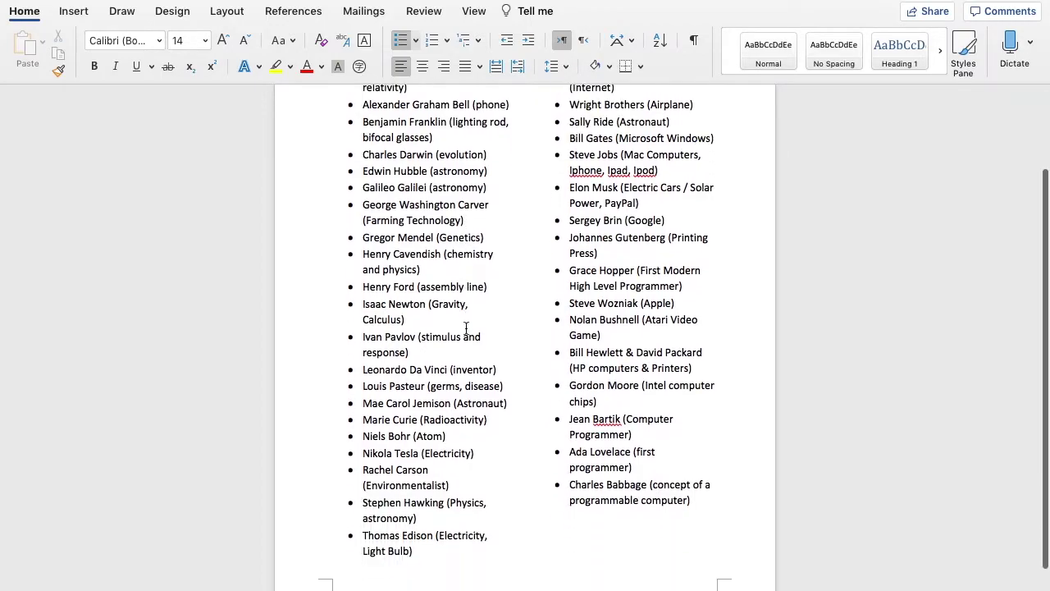
pyautogui.scroll(5, 465, 328)
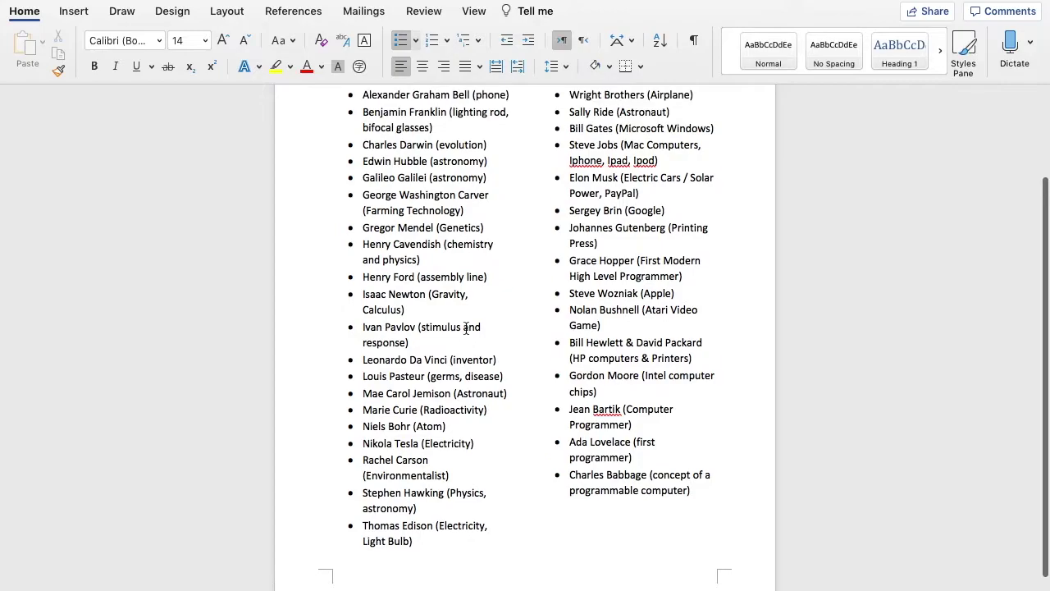
pyautogui.scroll(-5, 465, 328)
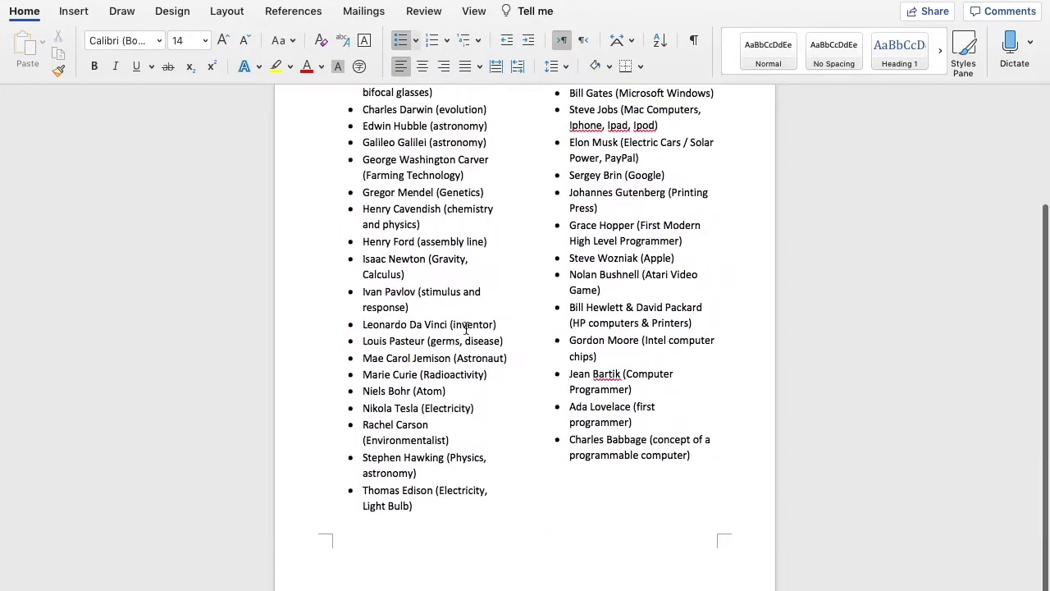
pyautogui.scroll(2, 466, 328)
pyautogui.scroll(1, 467, 327)
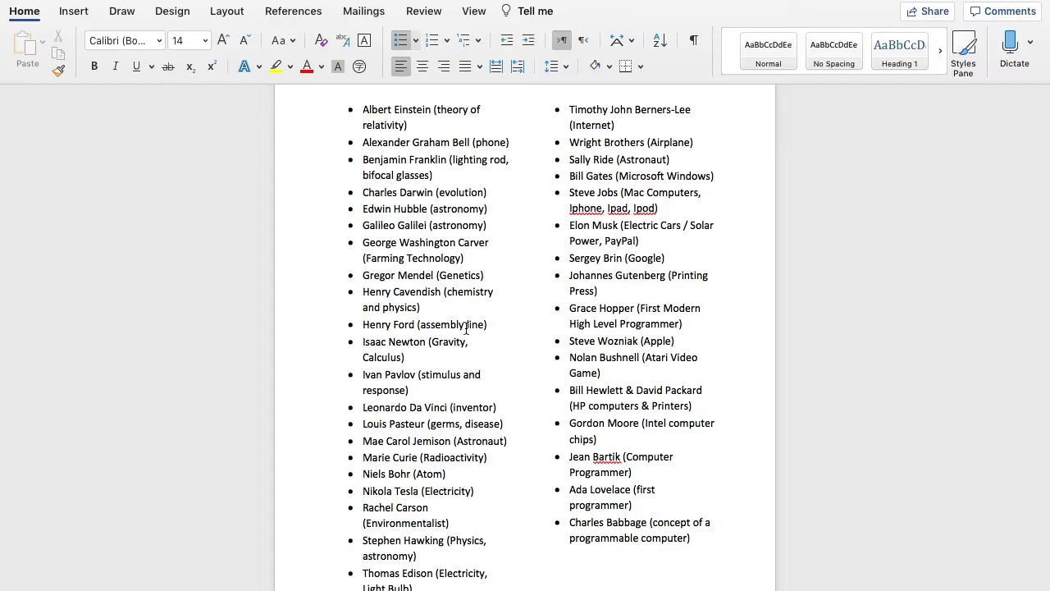
pyautogui.scroll(1, 466, 327)
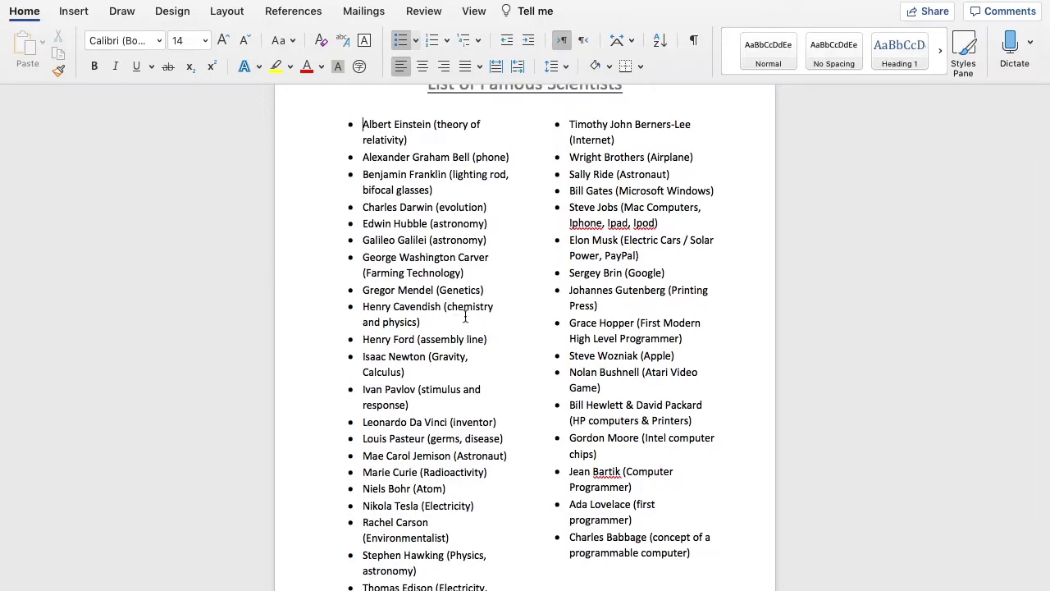
pyautogui.scroll(1, 464, 319)
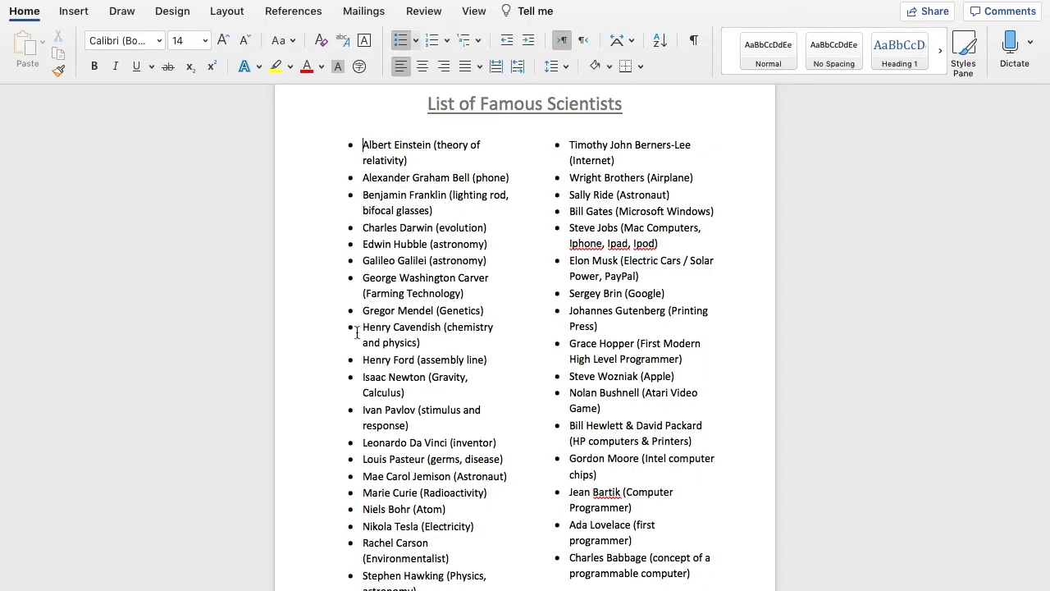
pyautogui.scroll(-1, 390, 359)
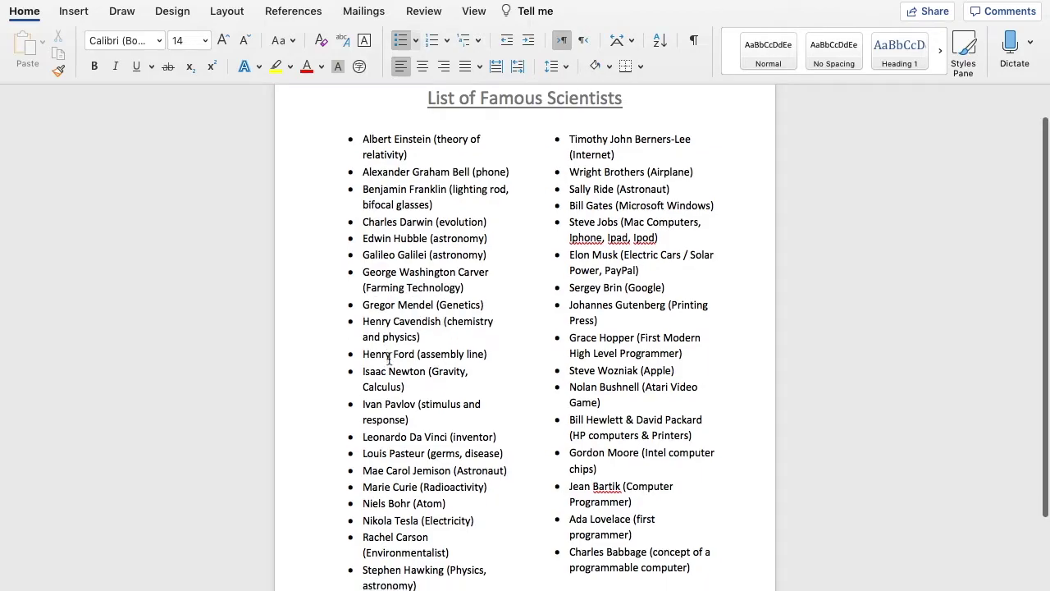
pyautogui.scroll(-3, 452, 376)
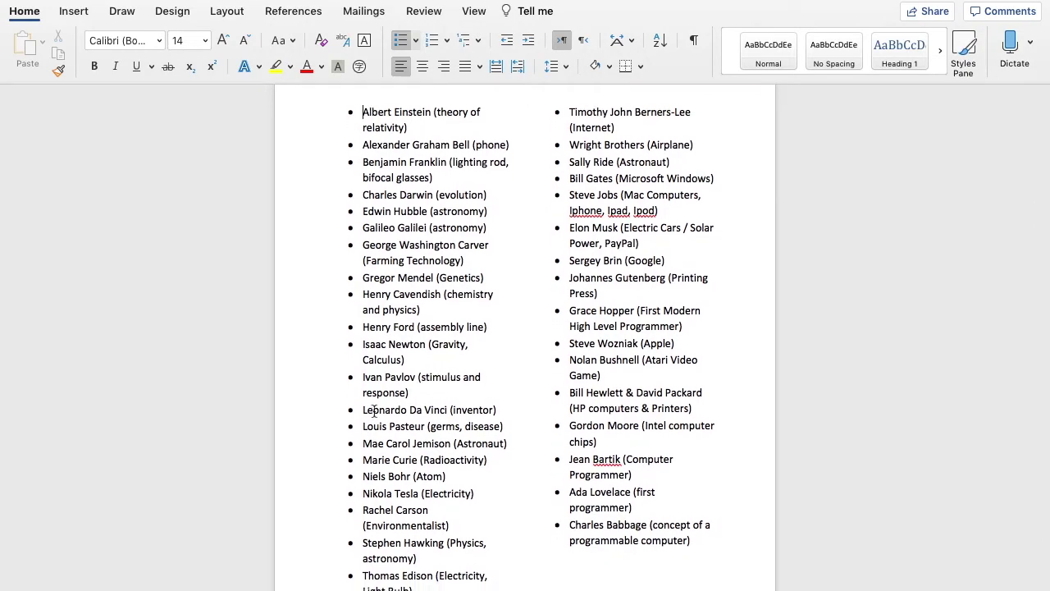
pyautogui.scroll(-1, 435, 417)
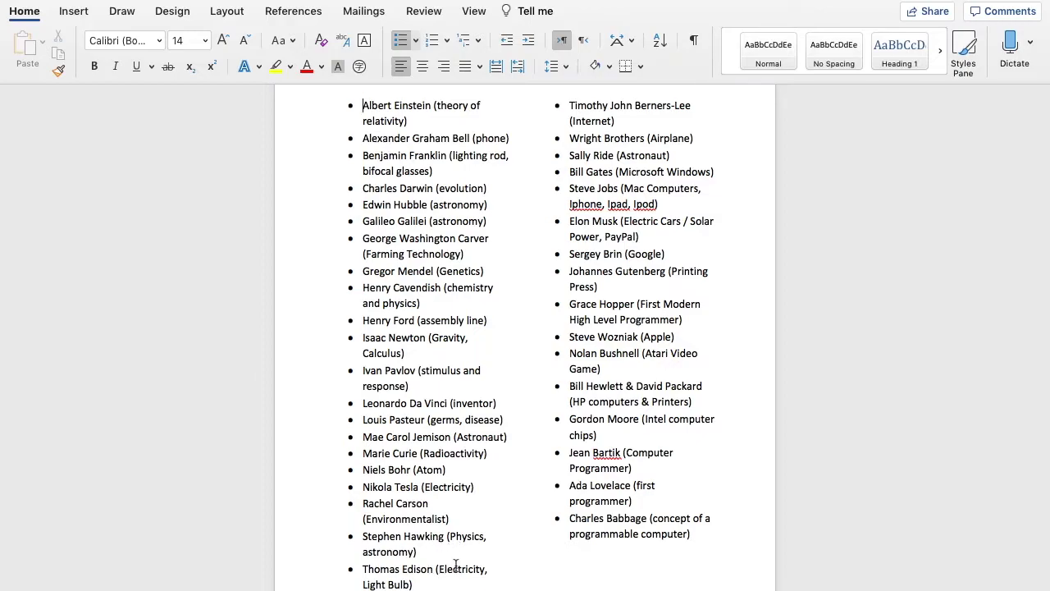
pyautogui.scroll(1, 445, 550)
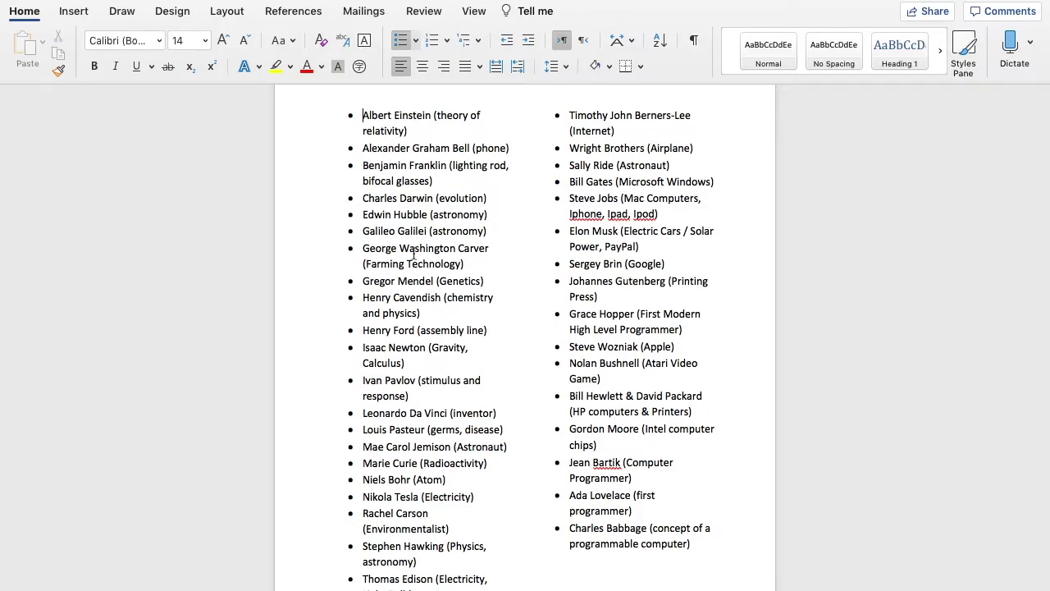
pyautogui.scroll(2, 413, 255)
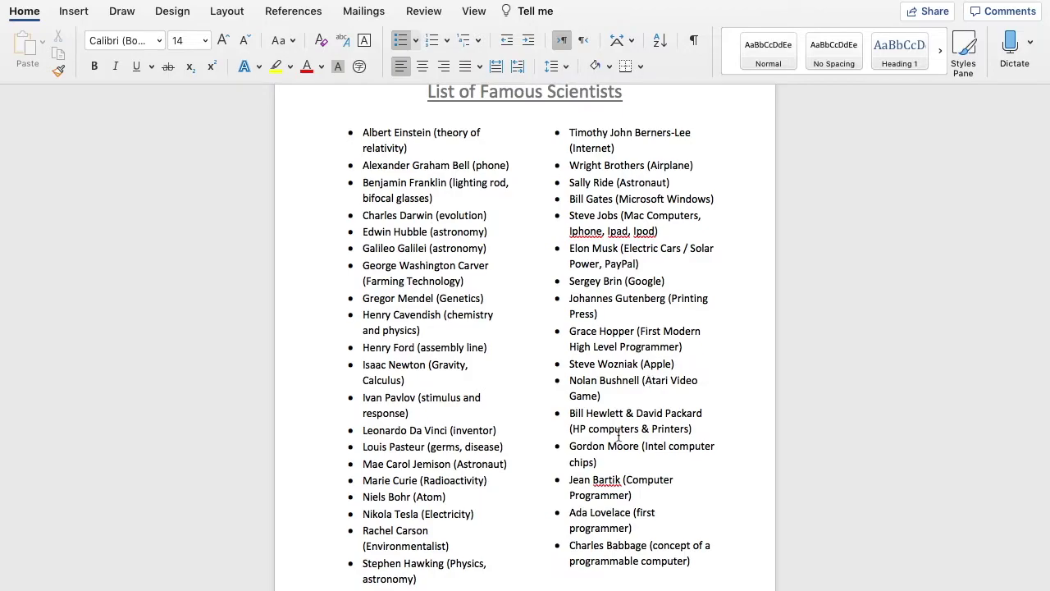
pyautogui.scroll(-2, 648, 307)
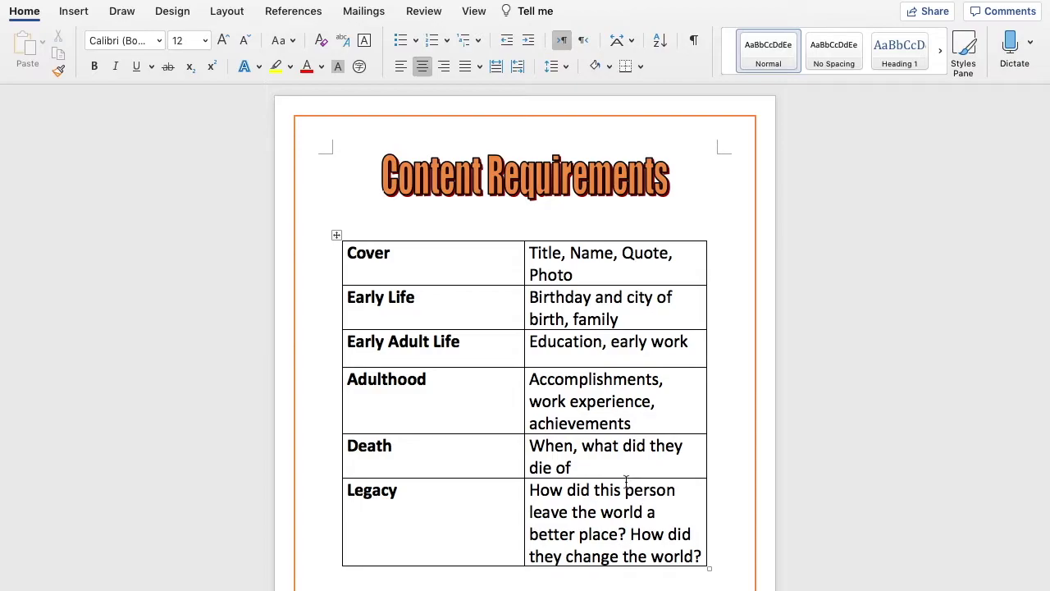
pyautogui.scroll(-1, 616, 501)
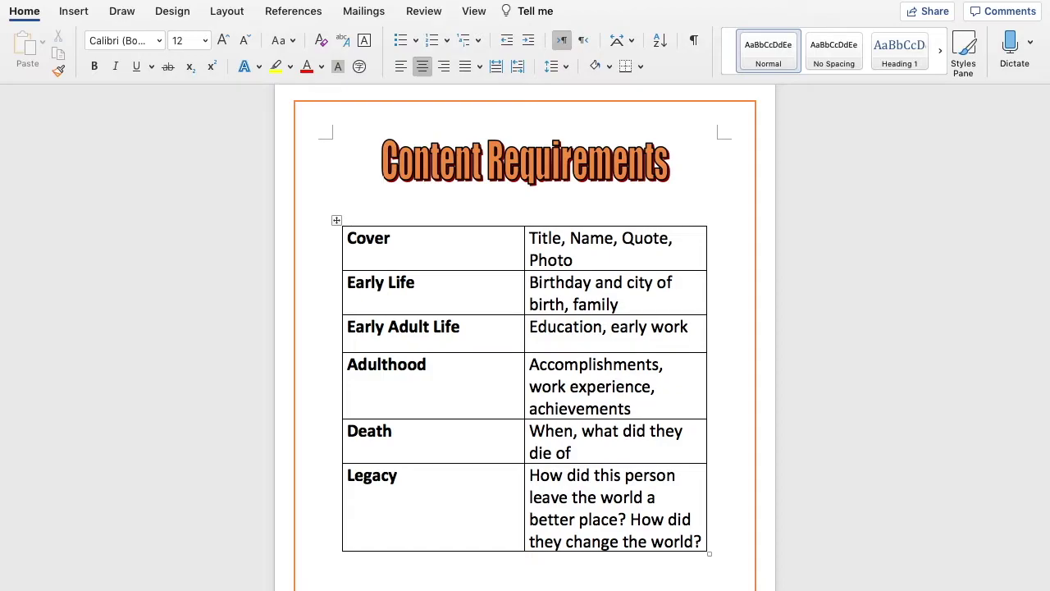
pyautogui.moveTo(48, 10)
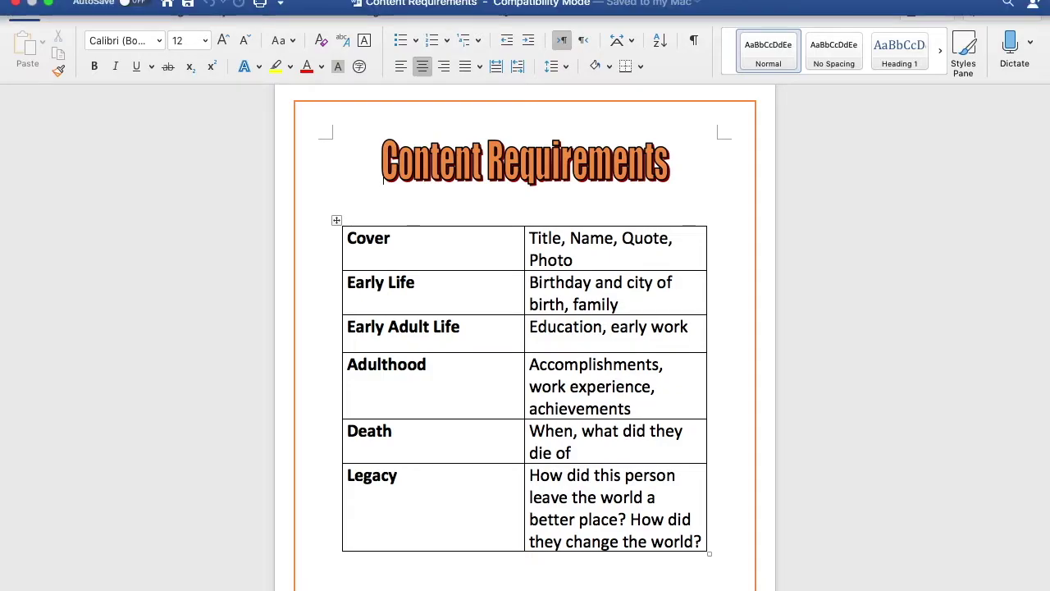
pyautogui.click(49, 5)
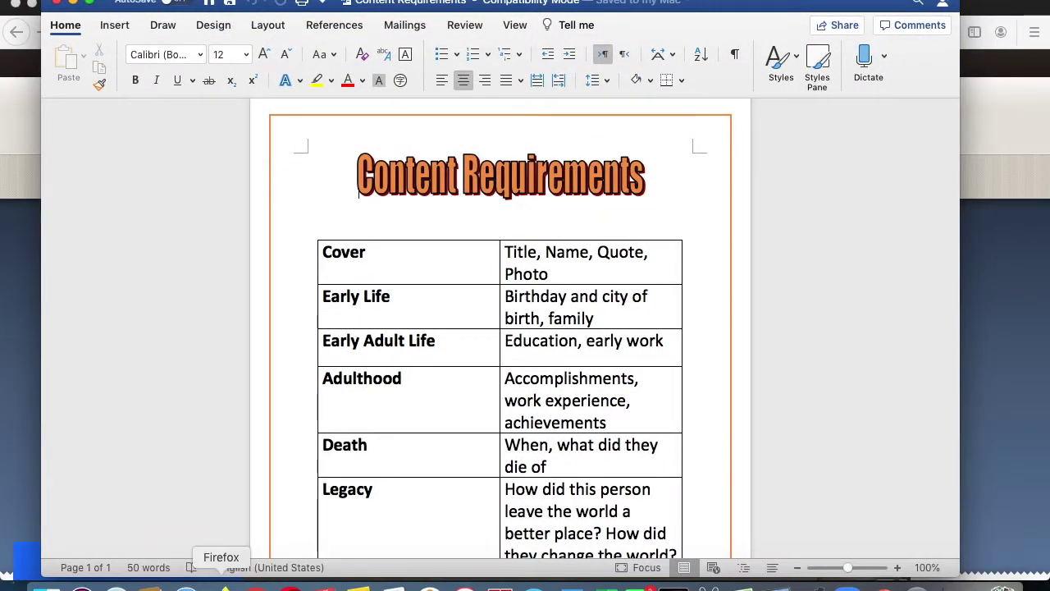
# Switch to Firefox and scroll the Fifth Grade page down to Ducksters and Safe Search Kids.
pyautogui.click(220, 584)
pyautogui.scroll(-10, 496, 200)
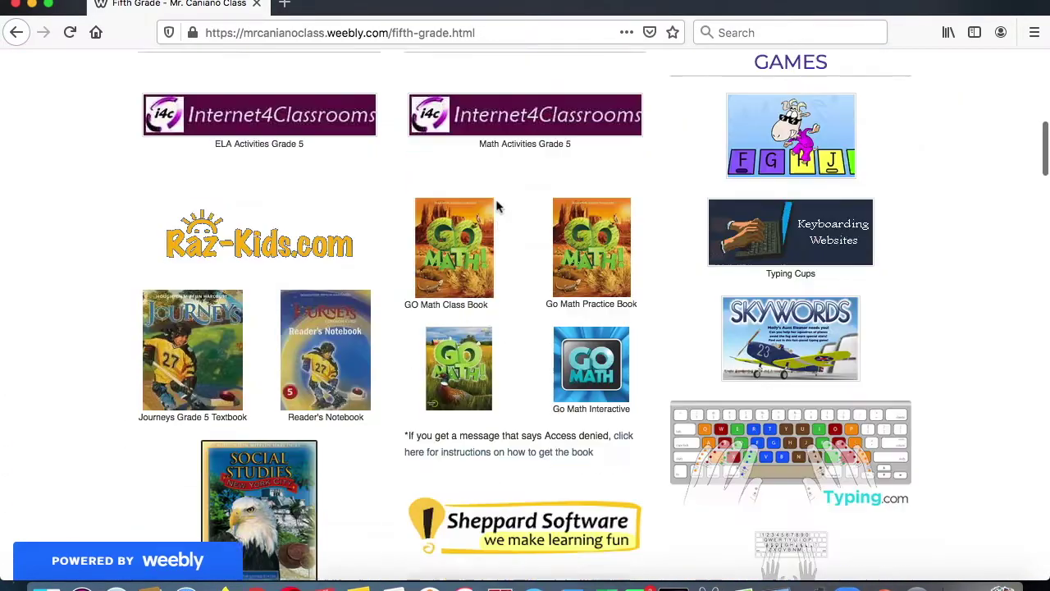
pyautogui.scroll(-15, 496, 206)
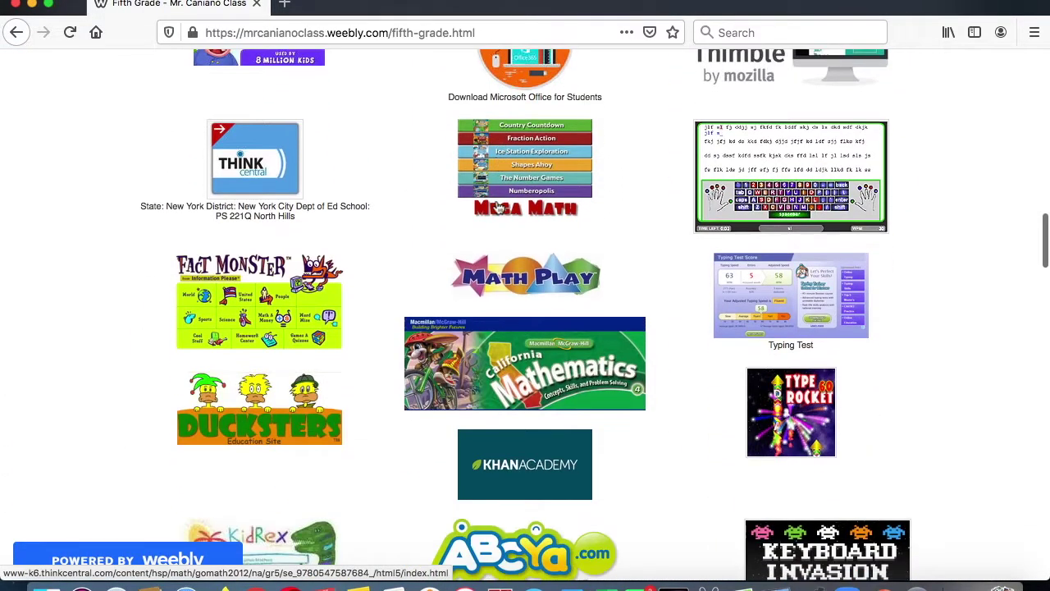
pyautogui.scroll(-4, 497, 207)
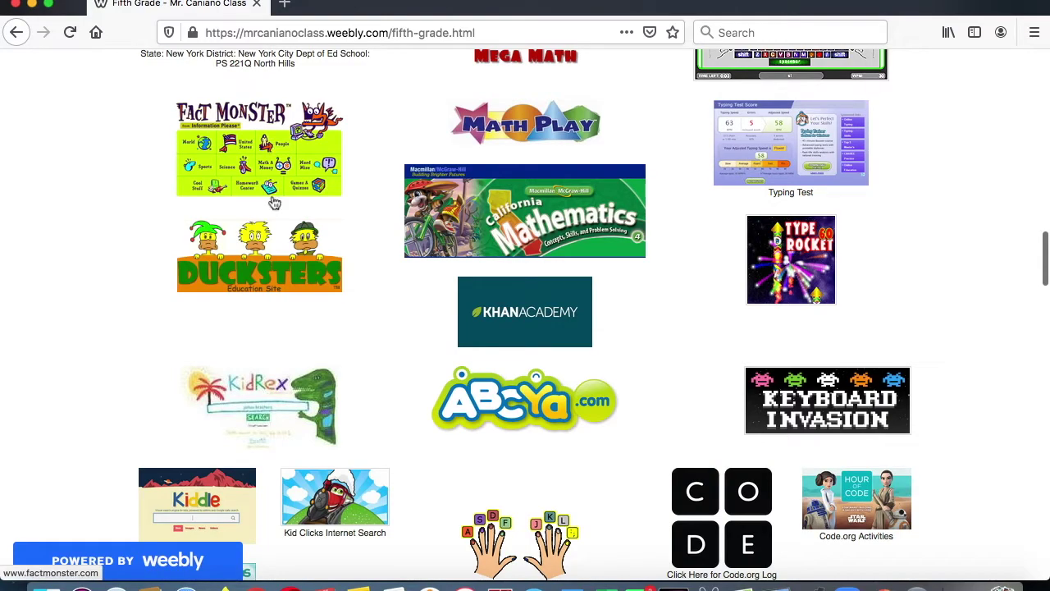
pyautogui.scroll(8, 261, 263)
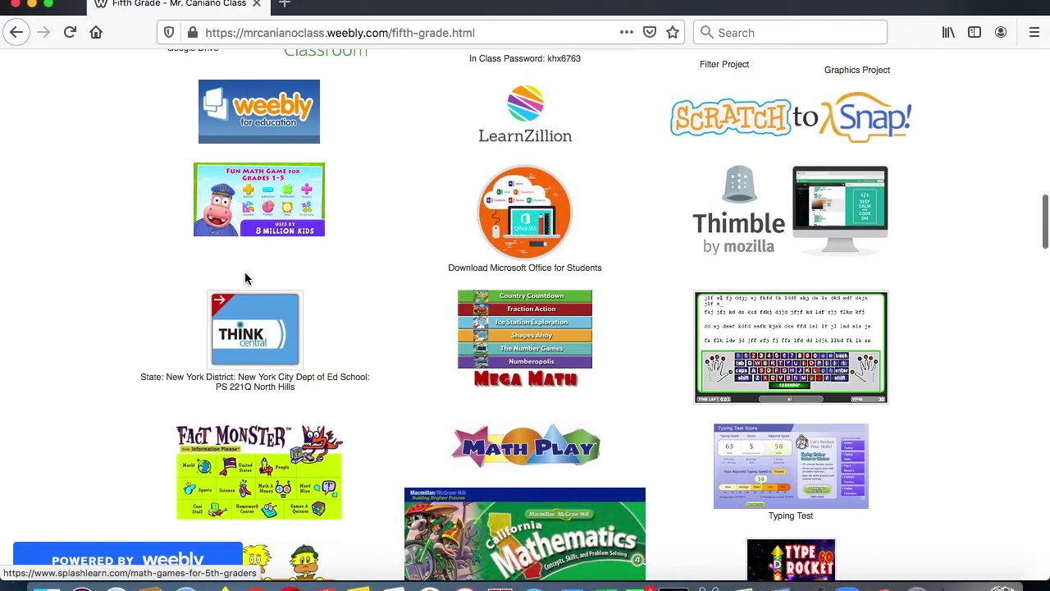
pyautogui.scroll(-8, 245, 276)
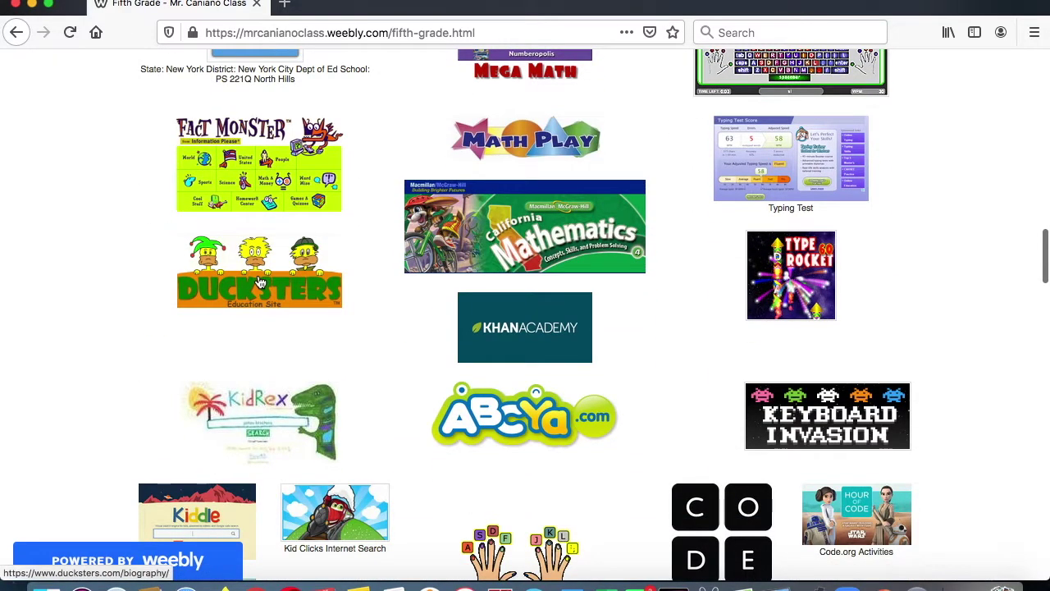
pyautogui.scroll(-3, 259, 282)
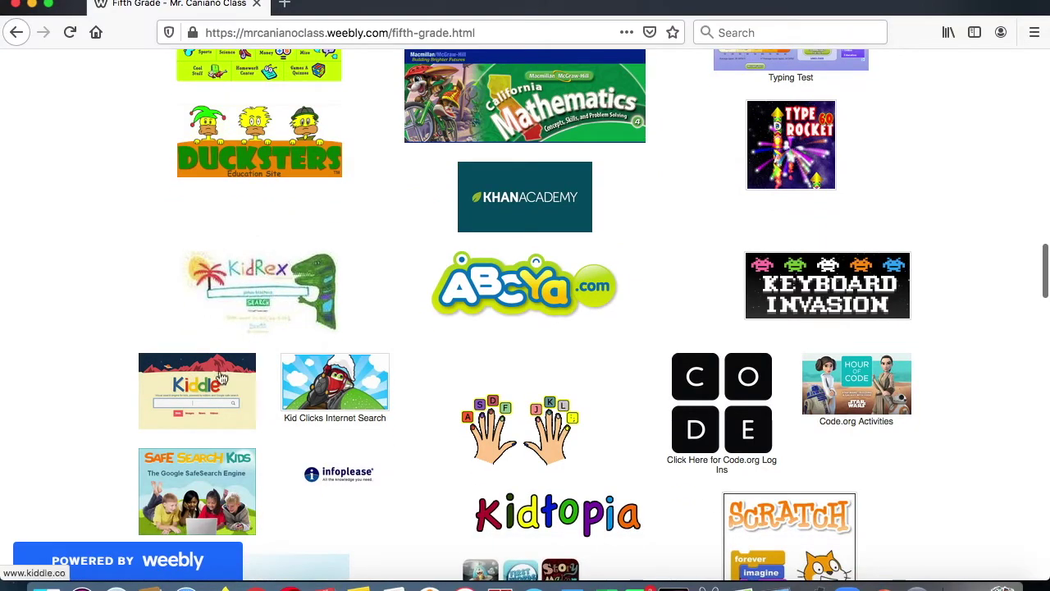
pyautogui.scroll(-3, 237, 418)
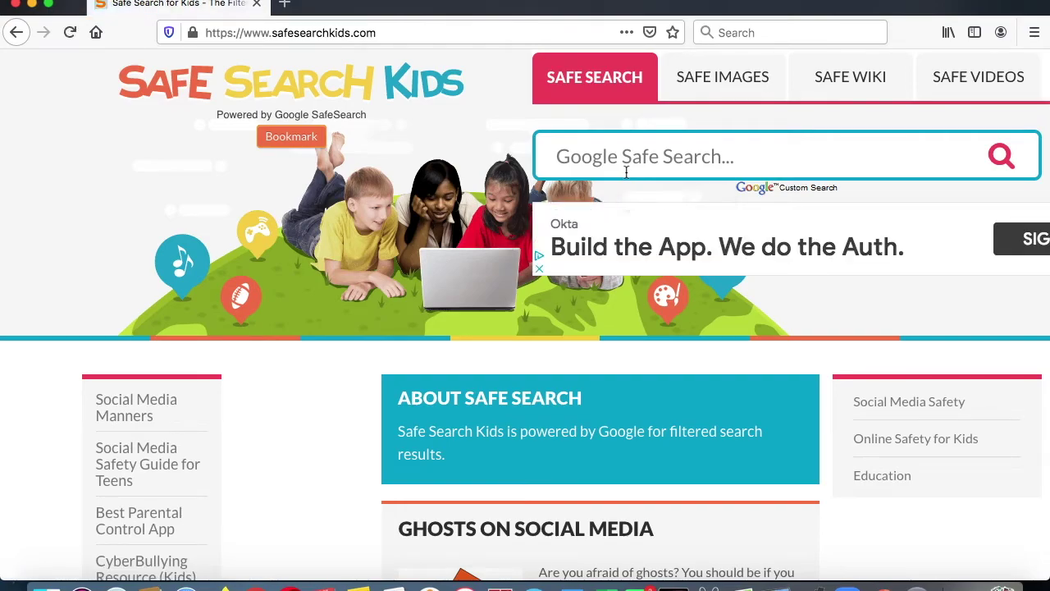
# Search Safe Search Kids for 'albert einstein birthday' and scan the results.
pyautogui.write('alb')
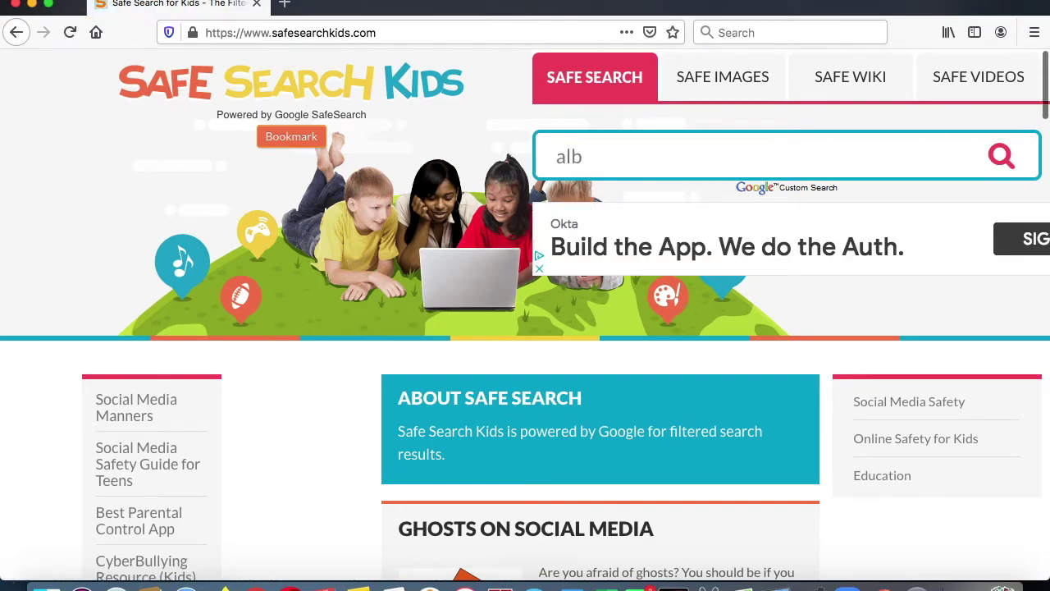
pyautogui.write('ert ein')
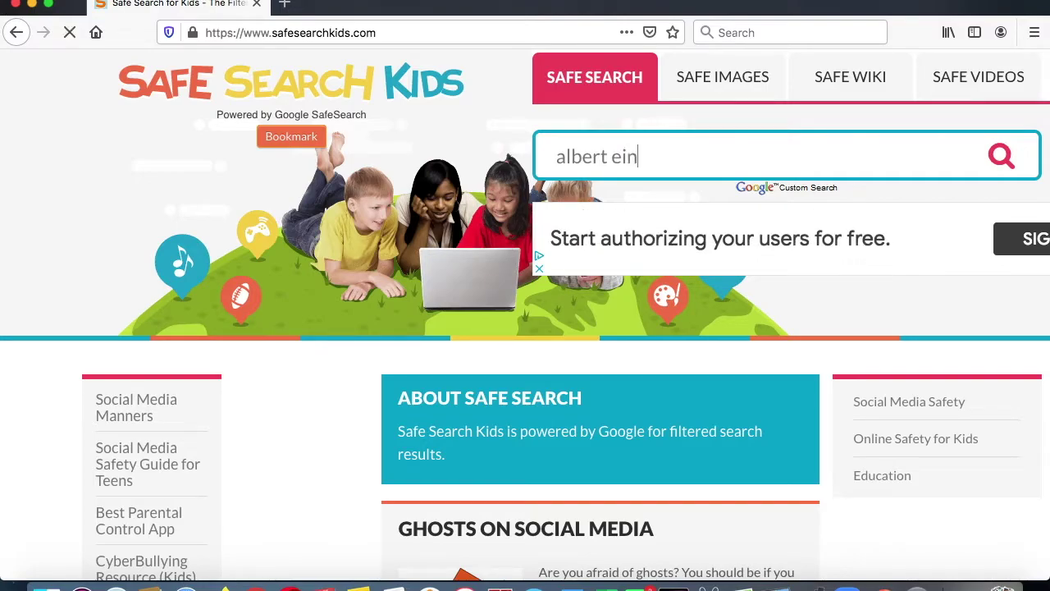
pyautogui.write('stein birthday')
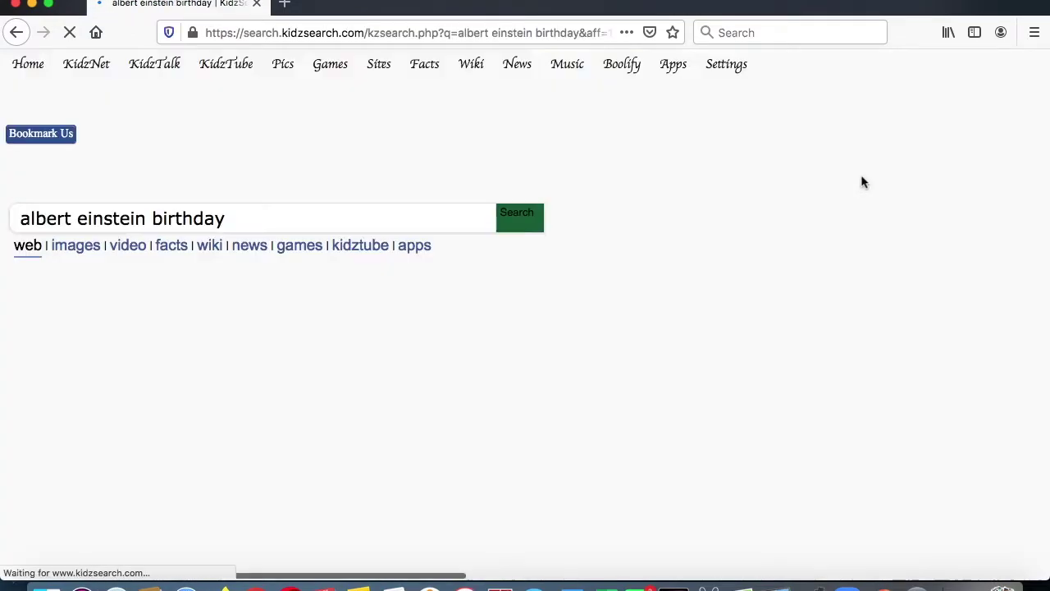
pyautogui.scroll(-1, 350, 331)
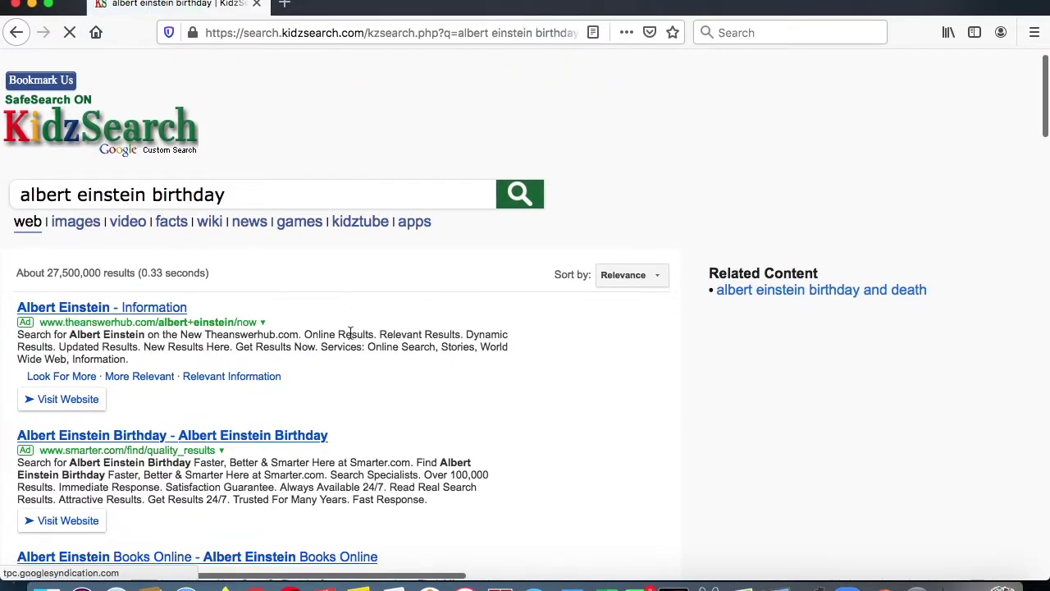
pyautogui.scroll(-5, 246, 364)
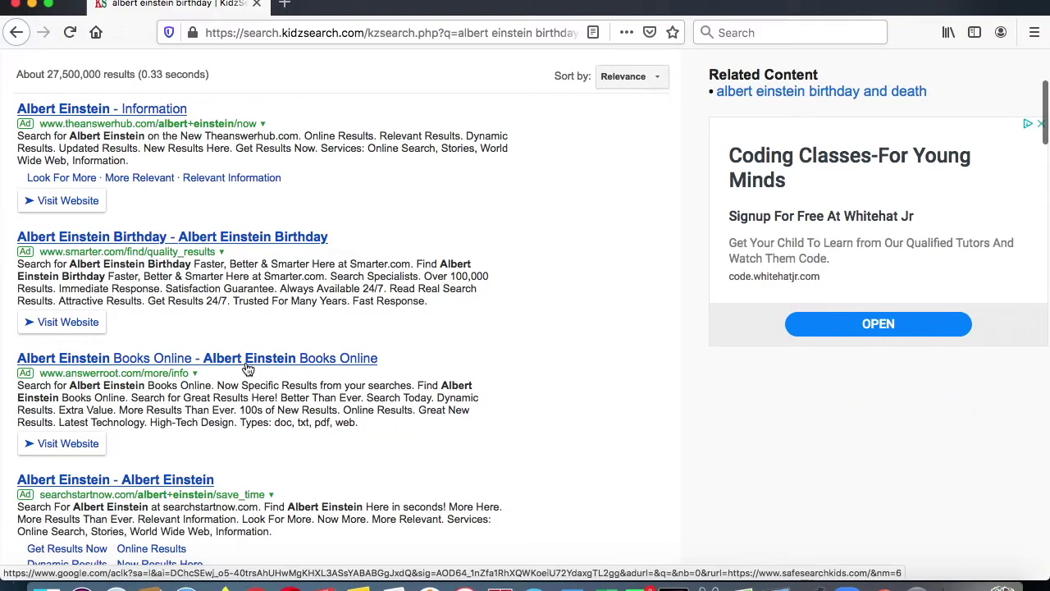
pyautogui.scroll(5, 246, 363)
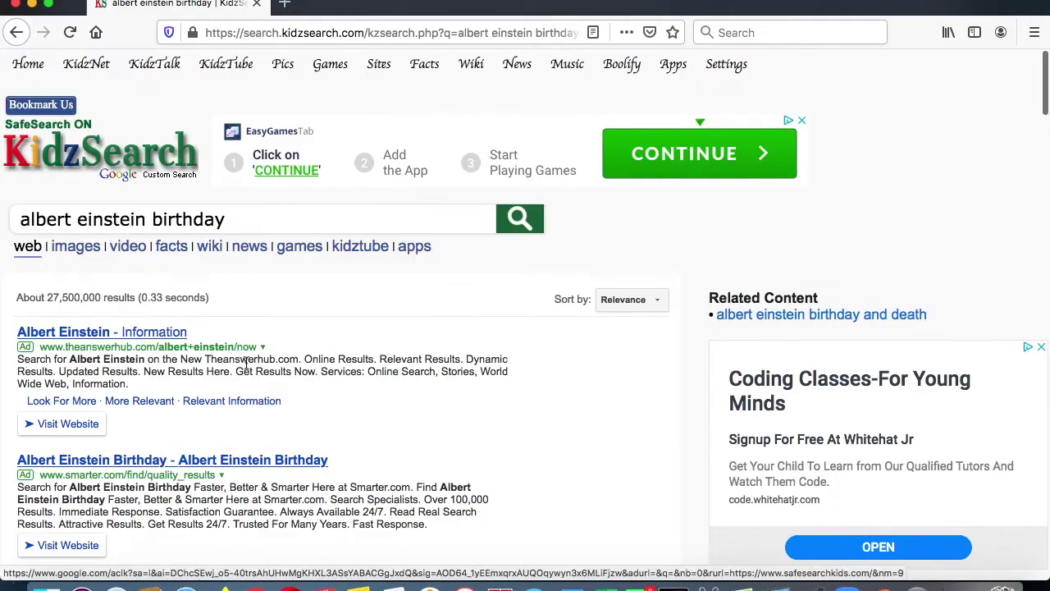
# Change the query to 'albert einstein quotes', search, then go back to the birthday results.
pyautogui.doubleClick(224, 227)
pyautogui.write('quotes')
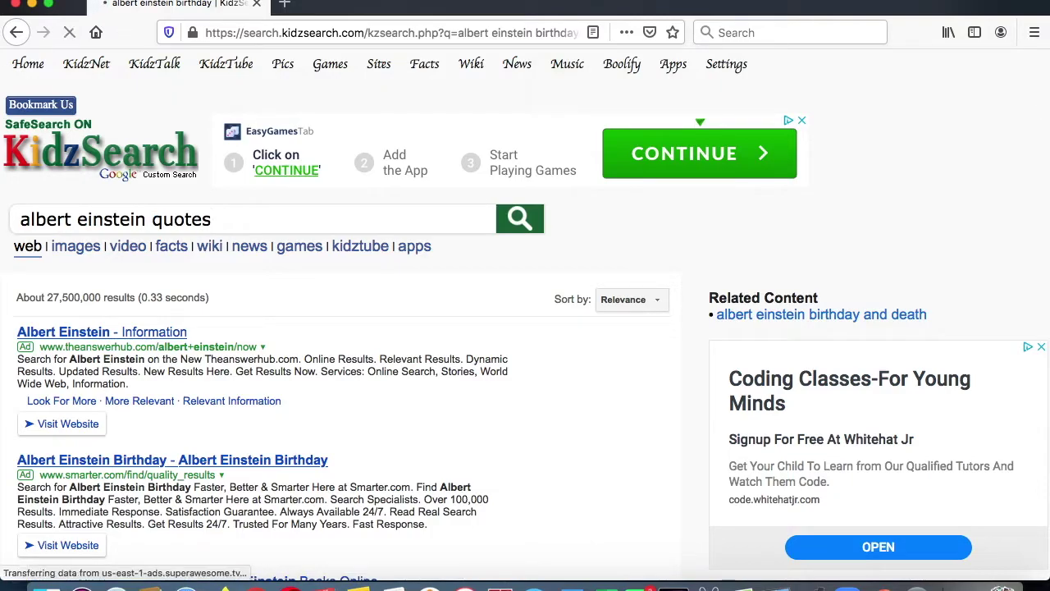
pyautogui.press('Return')
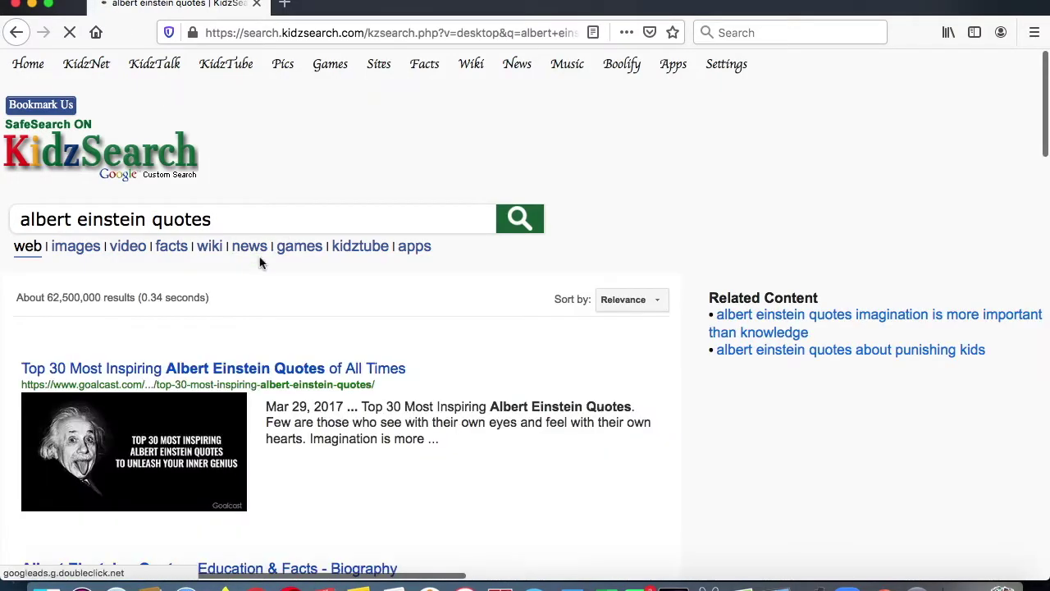
pyautogui.scroll(-3, 260, 263)
pyautogui.scroll(-10, 190, 335)
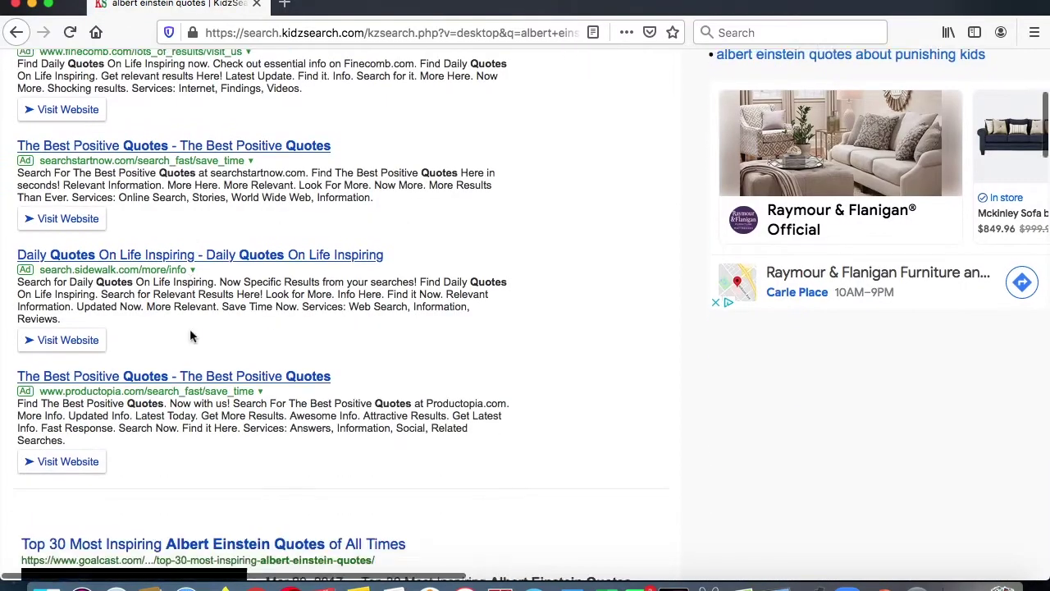
pyautogui.click(14, 34)
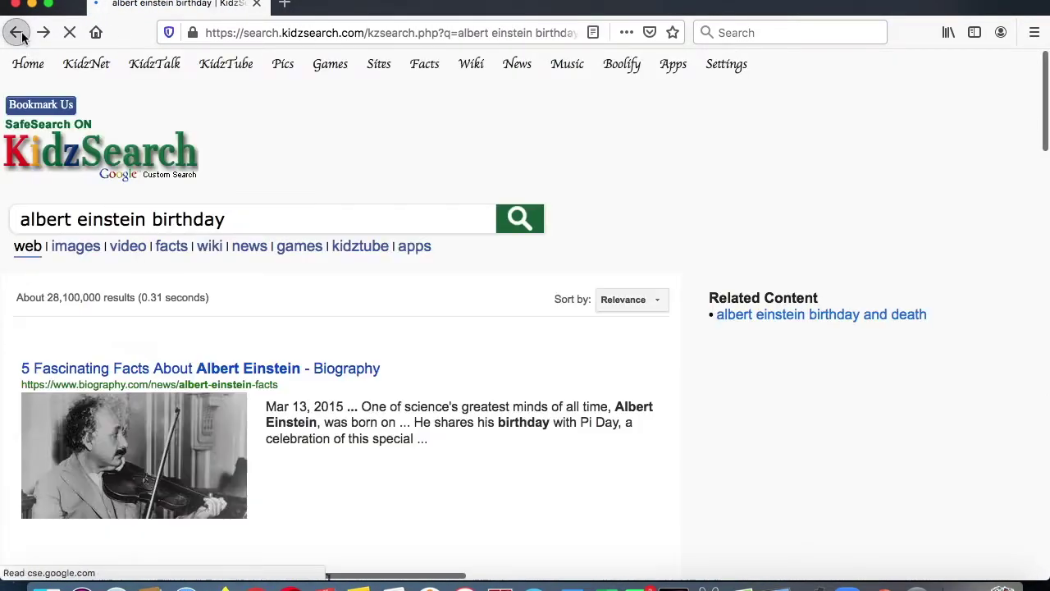
# Return to the Fifth Grade page, open Ducksters biographies, and scroll to Inventors and Scientists.
pyautogui.click(16, 33)
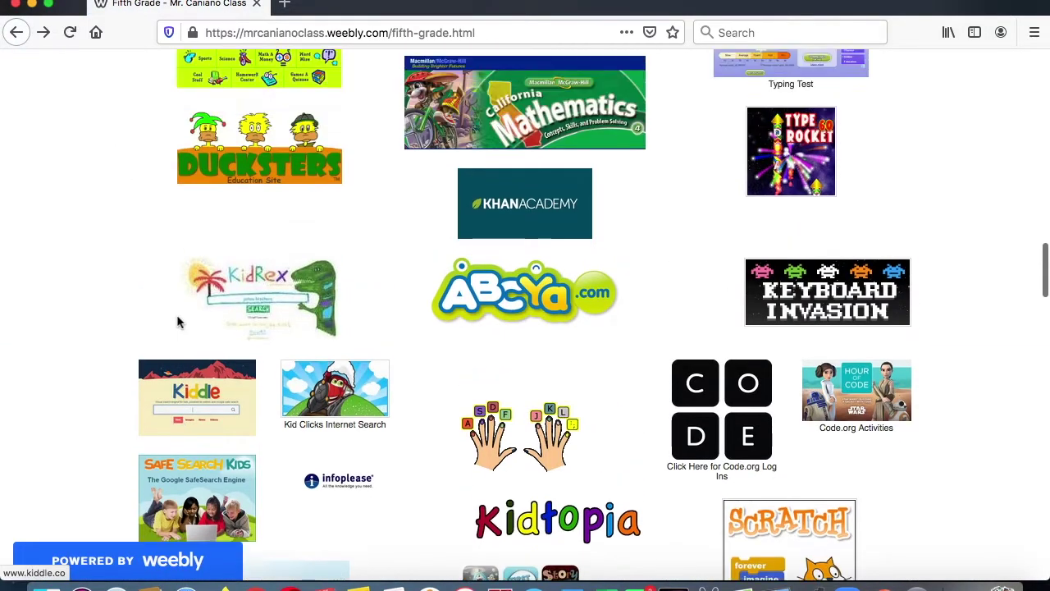
pyautogui.click(268, 178)
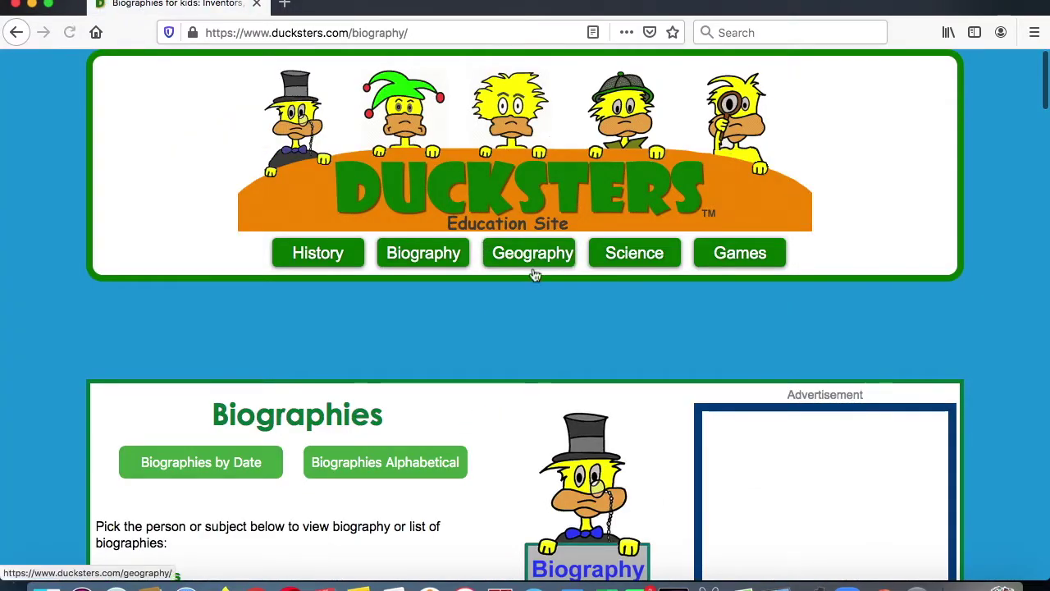
pyautogui.scroll(-5, 309, 386)
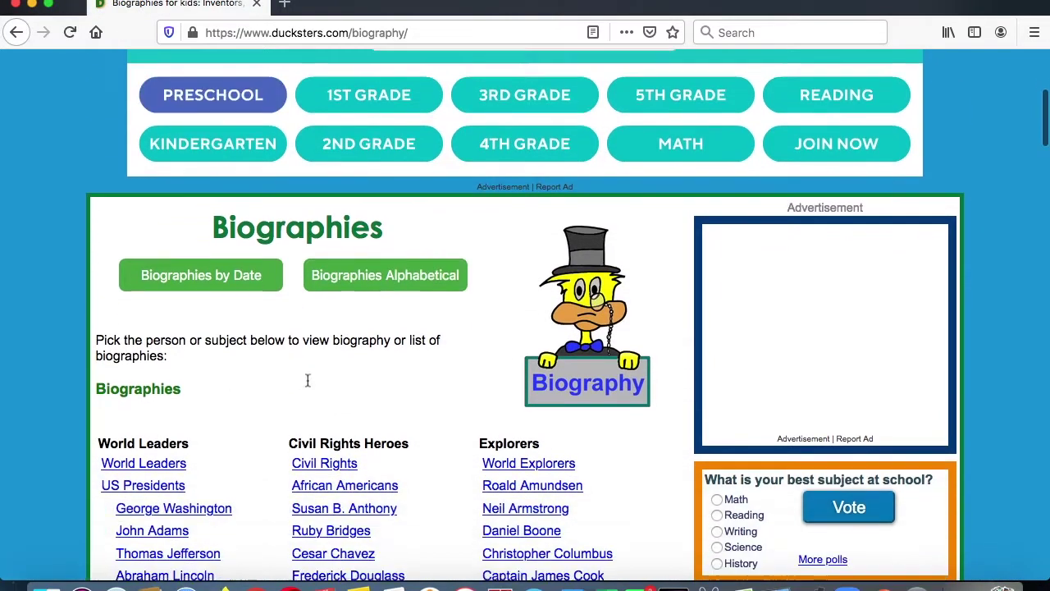
pyautogui.scroll(-3, 310, 386)
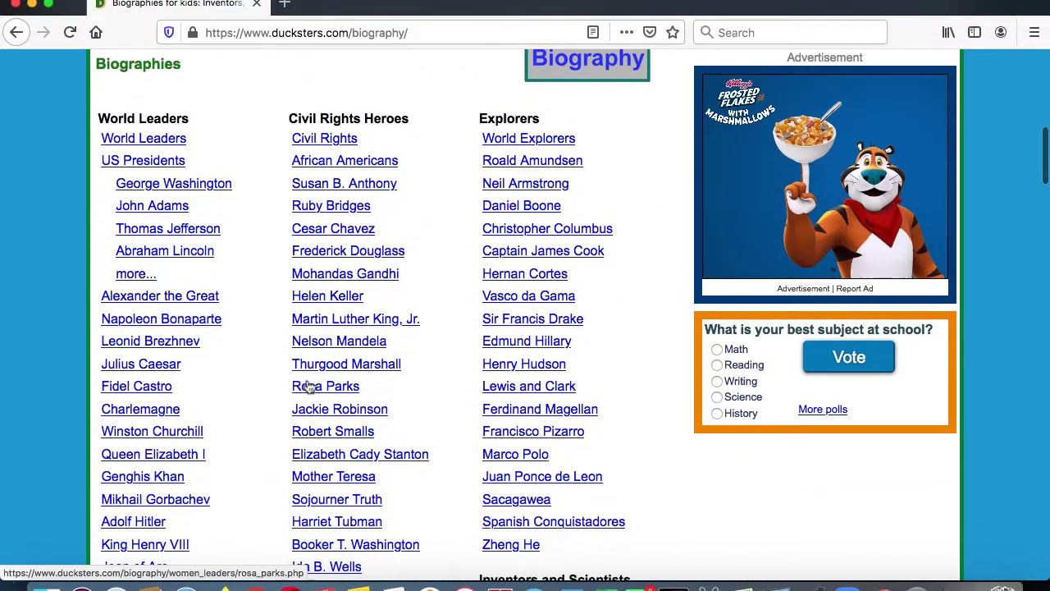
pyautogui.scroll(-3, 310, 387)
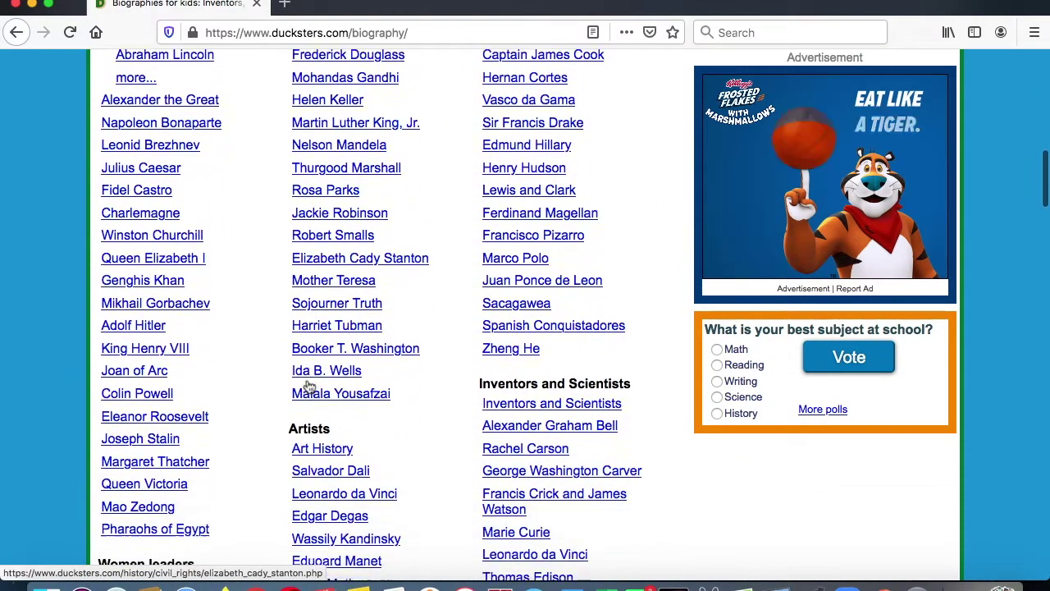
pyautogui.scroll(-2, 394, 408)
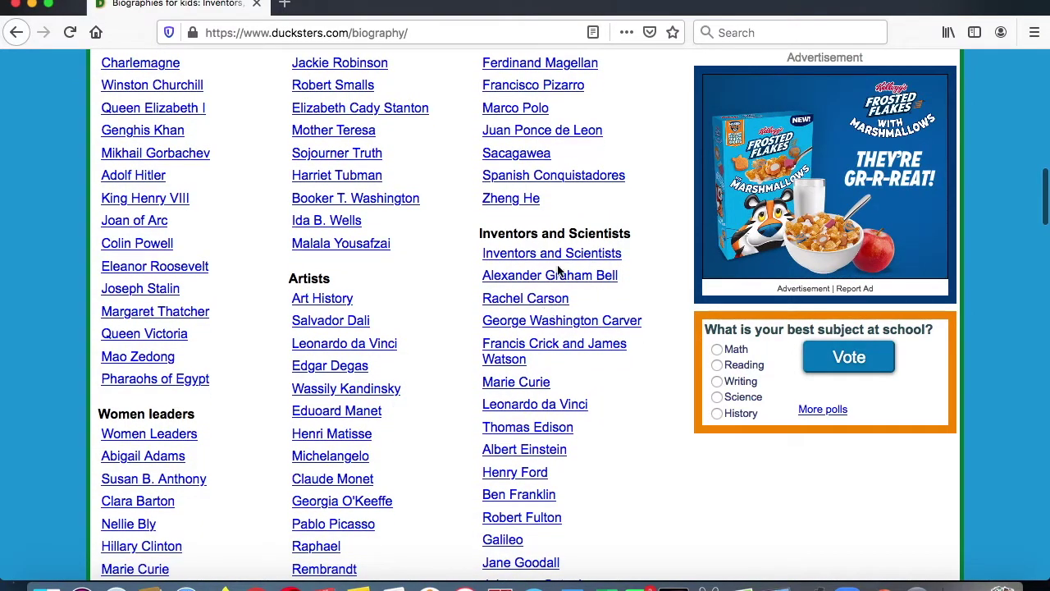
pyautogui.scroll(-1, 560, 274)
pyautogui.scroll(-1, 560, 273)
pyautogui.scroll(10, 537, 340)
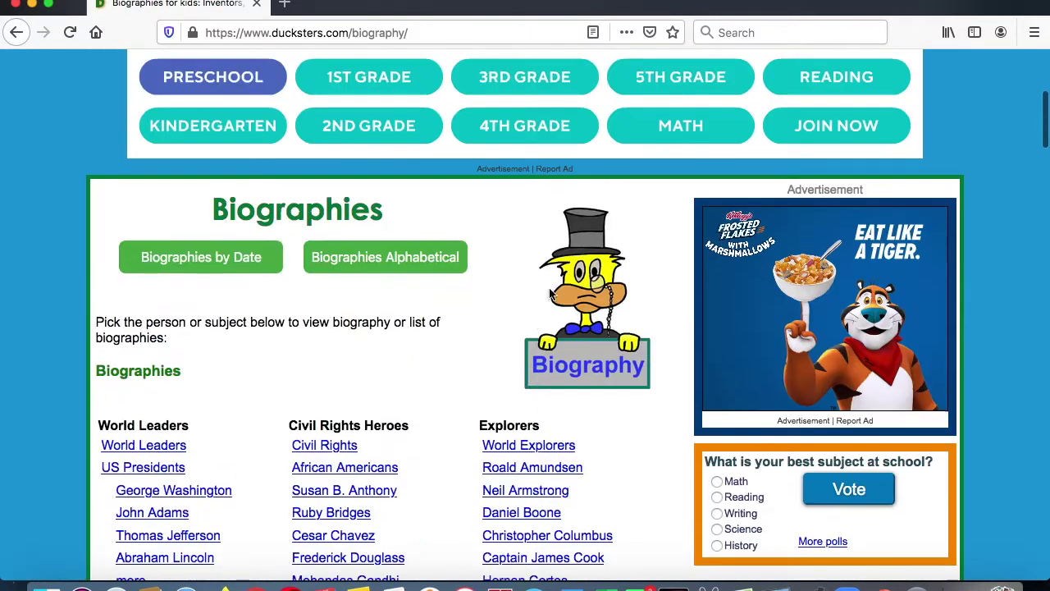
pyautogui.scroll(5, 670, 159)
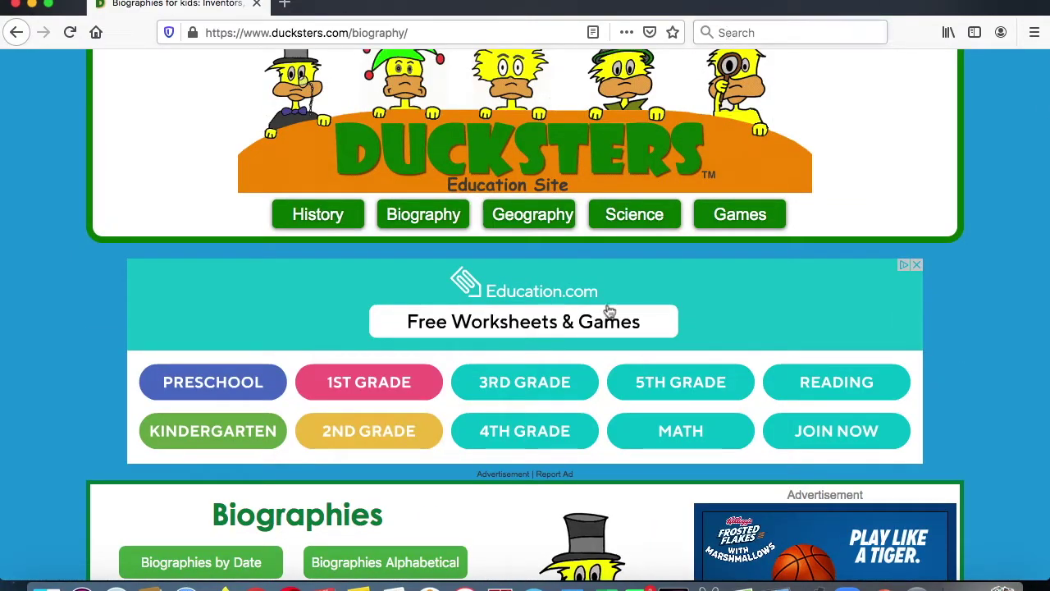
pyautogui.scroll(-15, 560, 469)
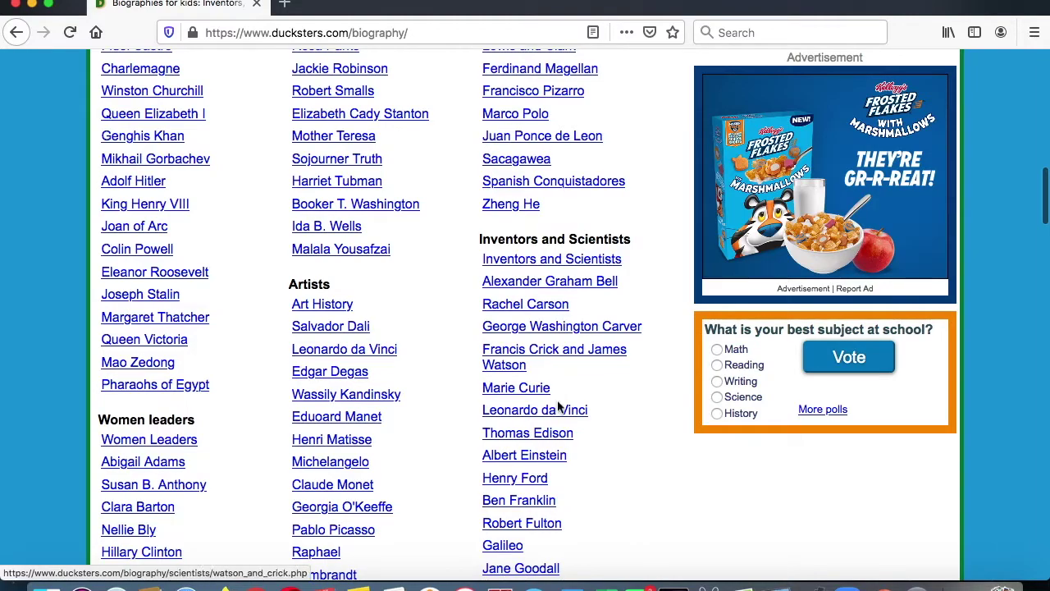
pyautogui.scroll(-1, 561, 410)
pyautogui.scroll(-2, 558, 408)
pyautogui.click(548, 345)
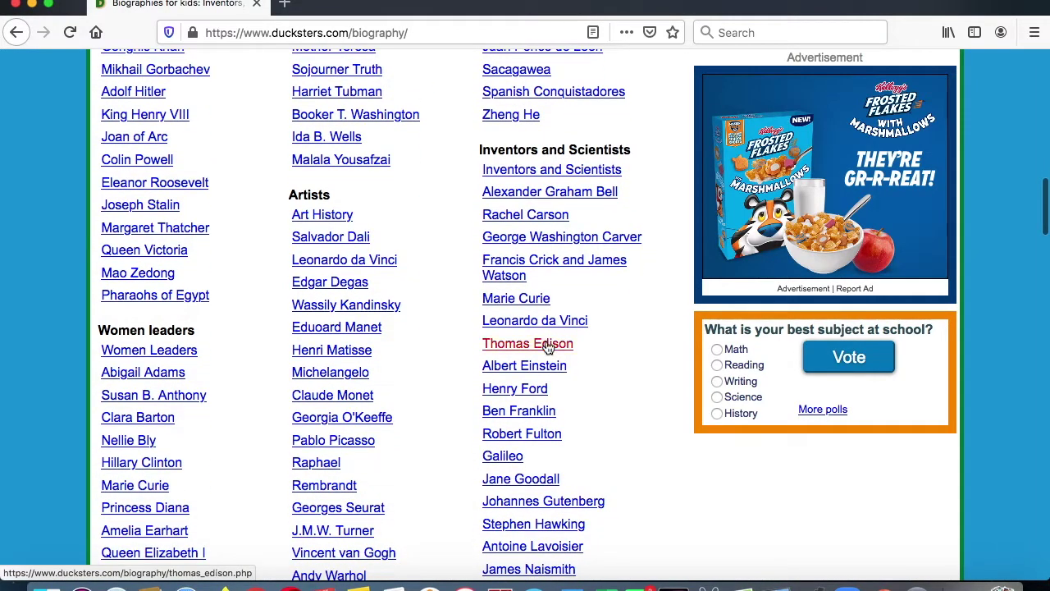
pyautogui.scroll(-9, 525, 368)
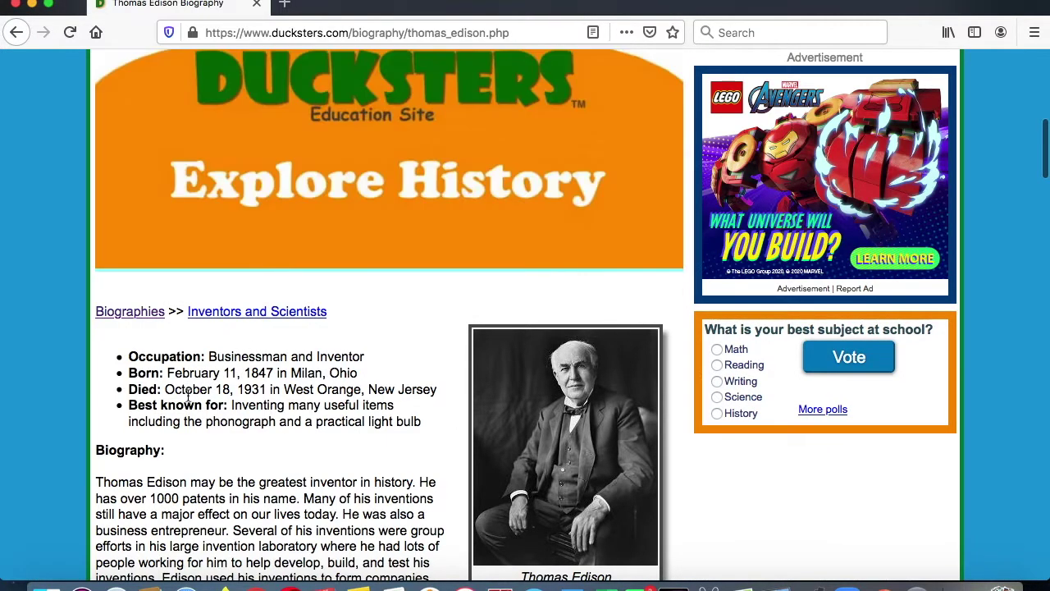
pyautogui.moveTo(281, 410); pyautogui.dragTo(285, 408)
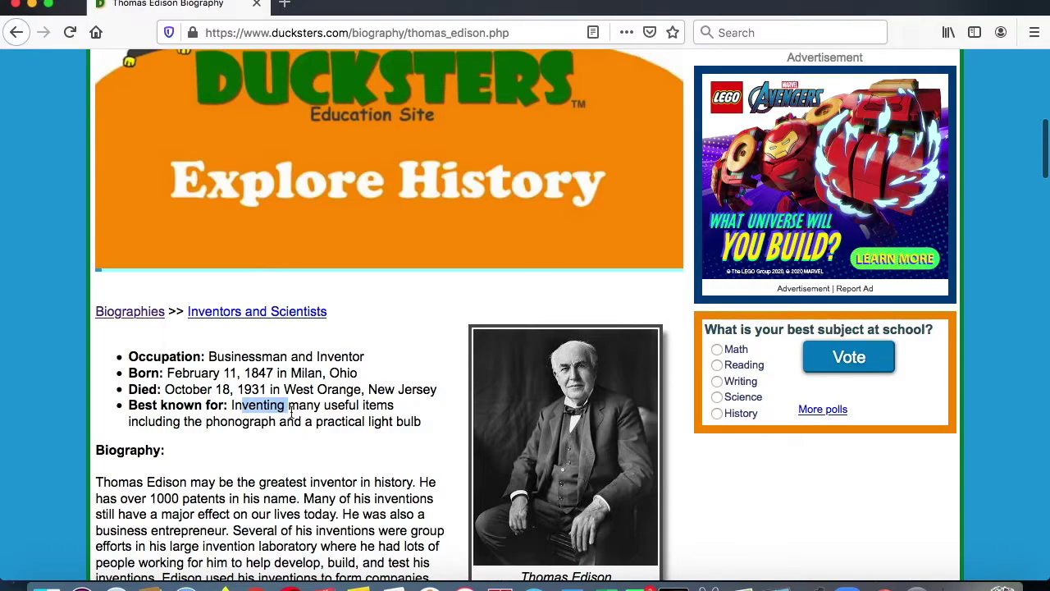
pyautogui.scroll(-5, 283, 410)
pyautogui.scroll(-10, 261, 423)
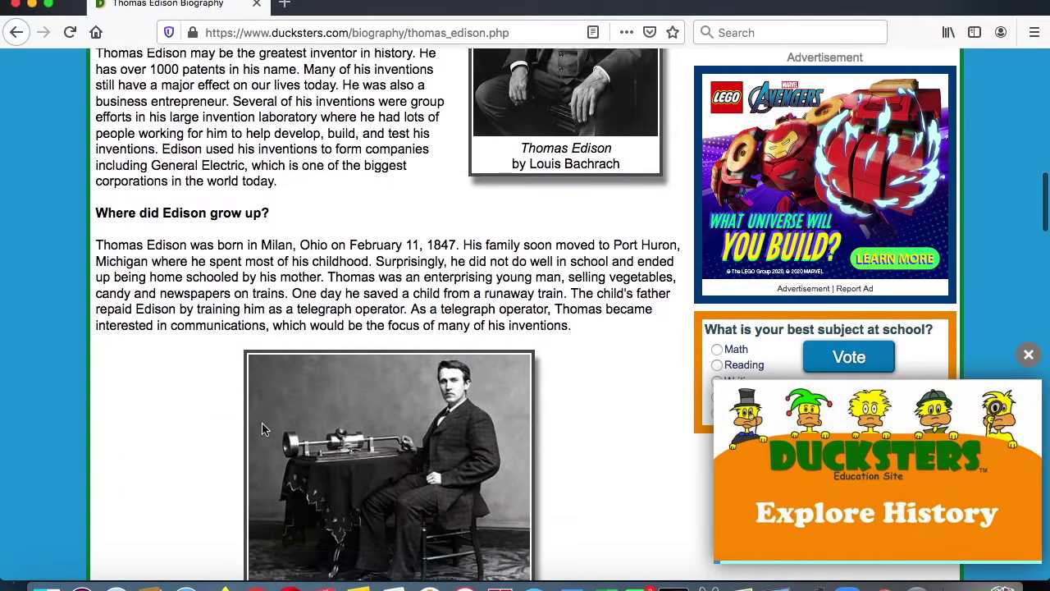
pyautogui.scroll(-5, 263, 437)
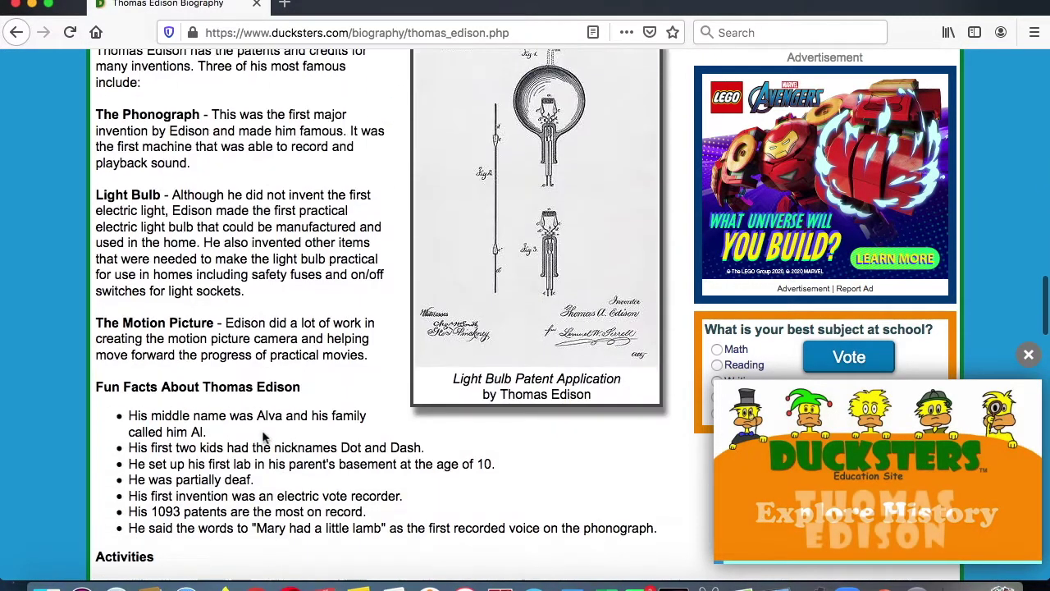
pyautogui.scroll(15, 263, 432)
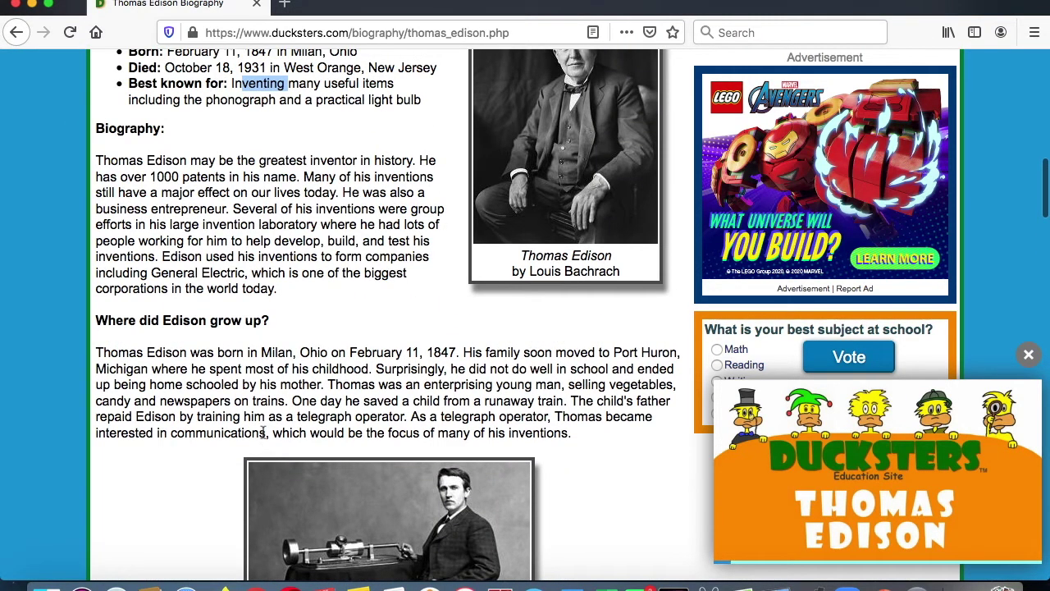
# Bring the Content Requirements document forward, scroll its table, then switch to the Grace Hopper presentation.
pyautogui.moveTo(356, 10); pyautogui.dragTo(366, 115)
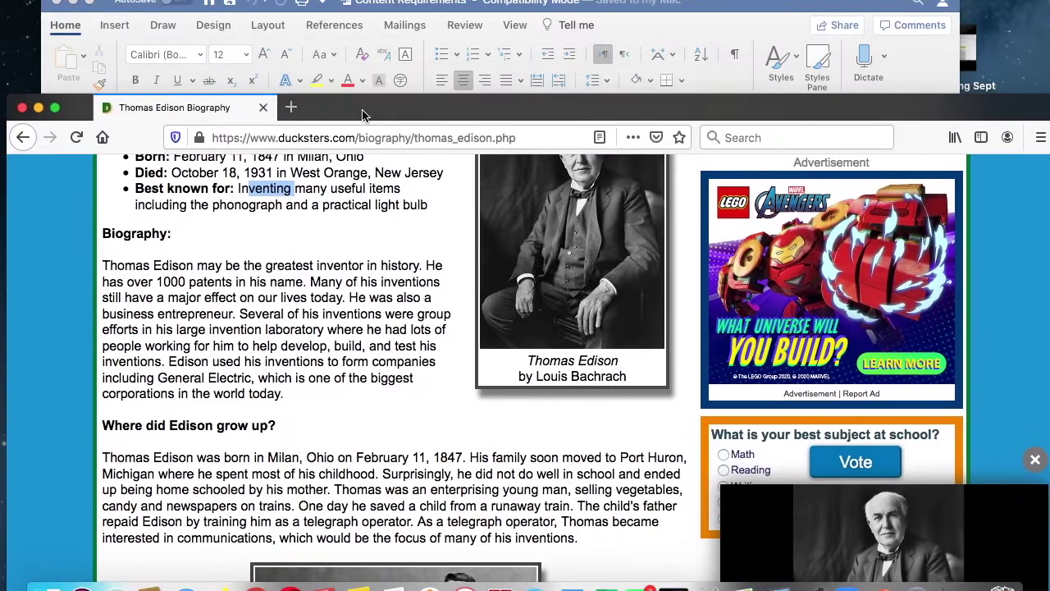
pyautogui.click(369, 92)
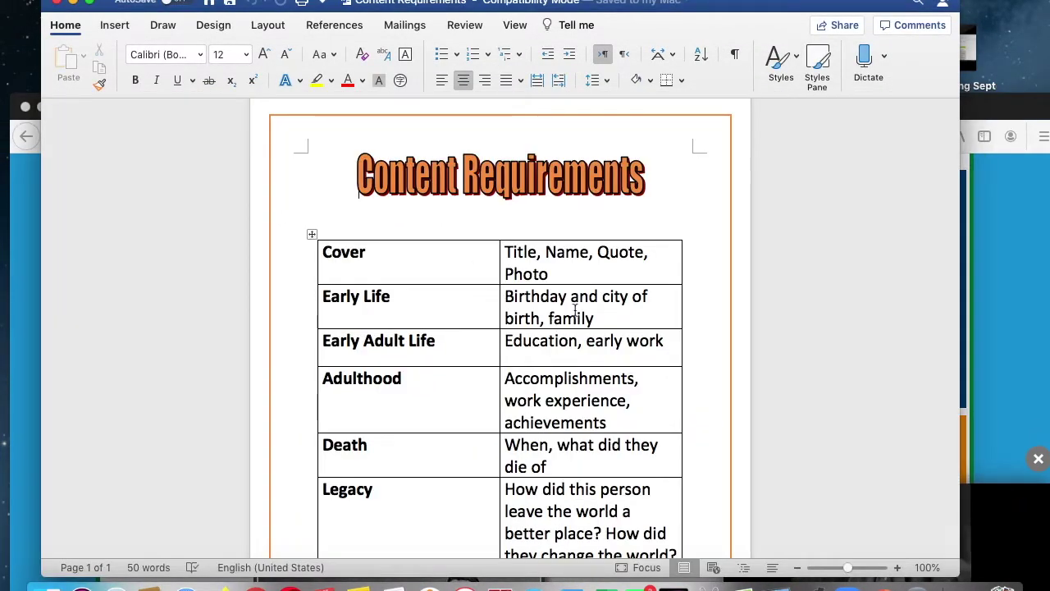
pyautogui.scroll(-1, 574, 308)
pyautogui.scroll(-2, 578, 336)
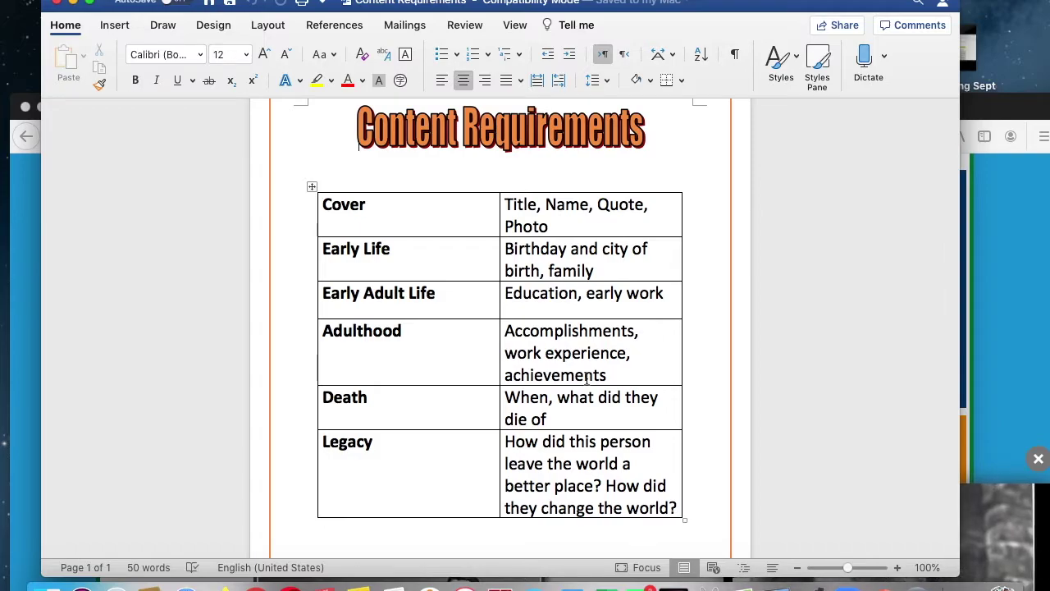
pyautogui.click(882, 584)
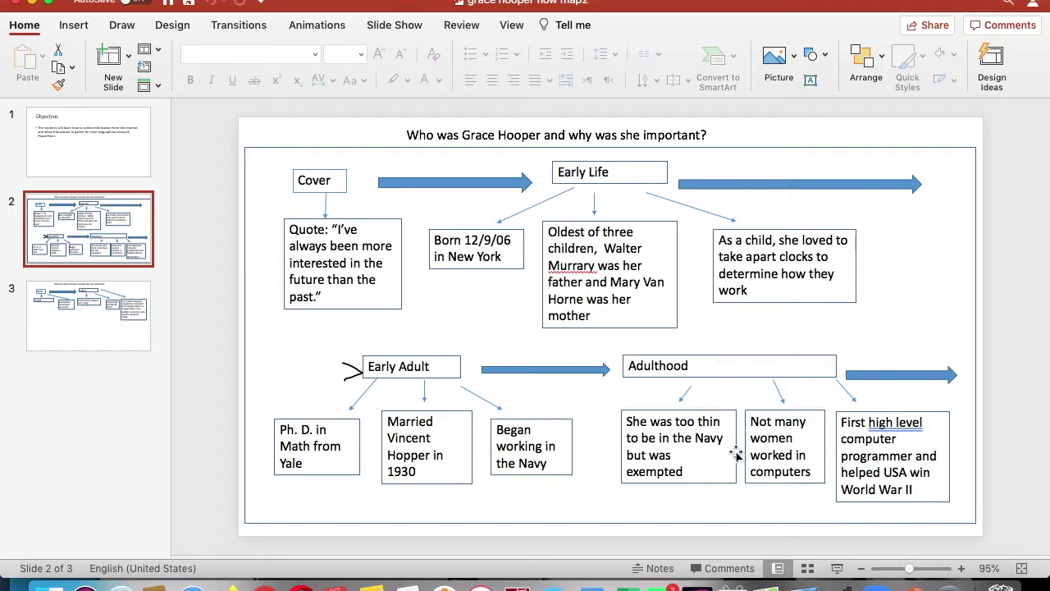
pyautogui.click(119, 300)
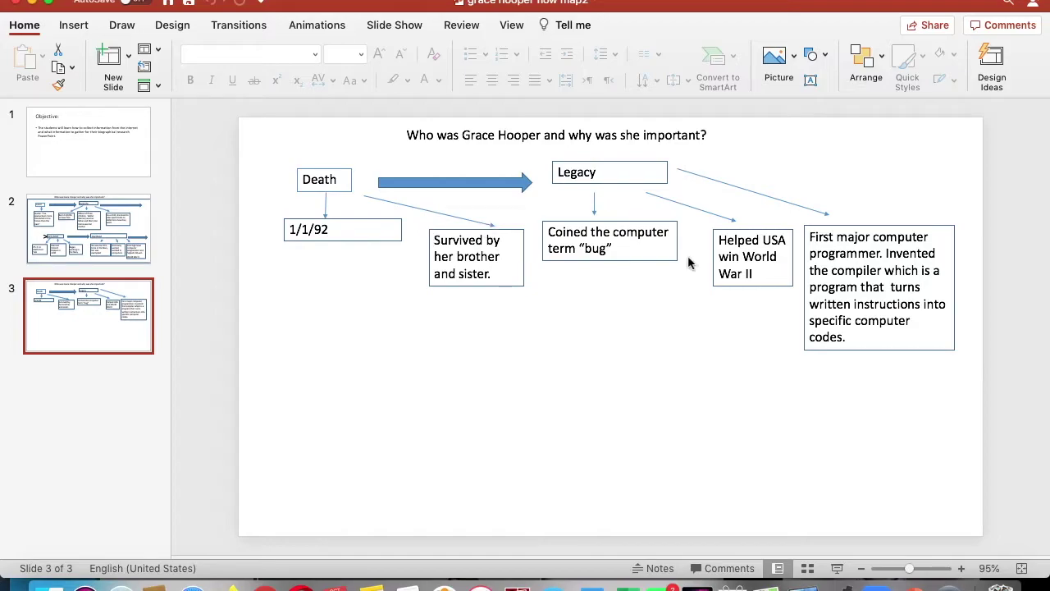
pyautogui.click(102, 237)
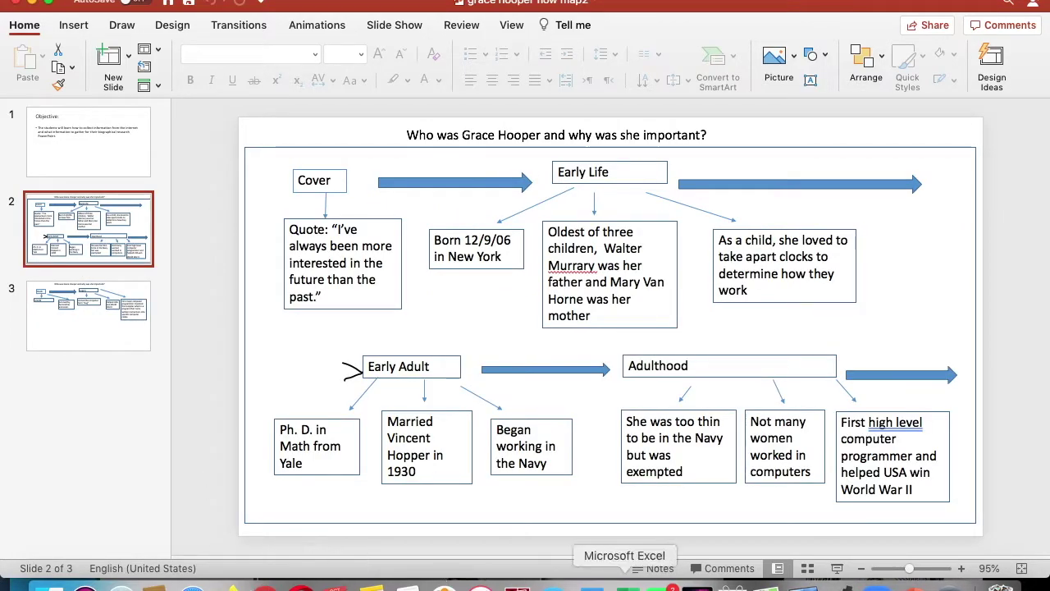
pyautogui.click(539, 584)
pyautogui.moveTo(463, 3); pyautogui.dragTo(847, 70)
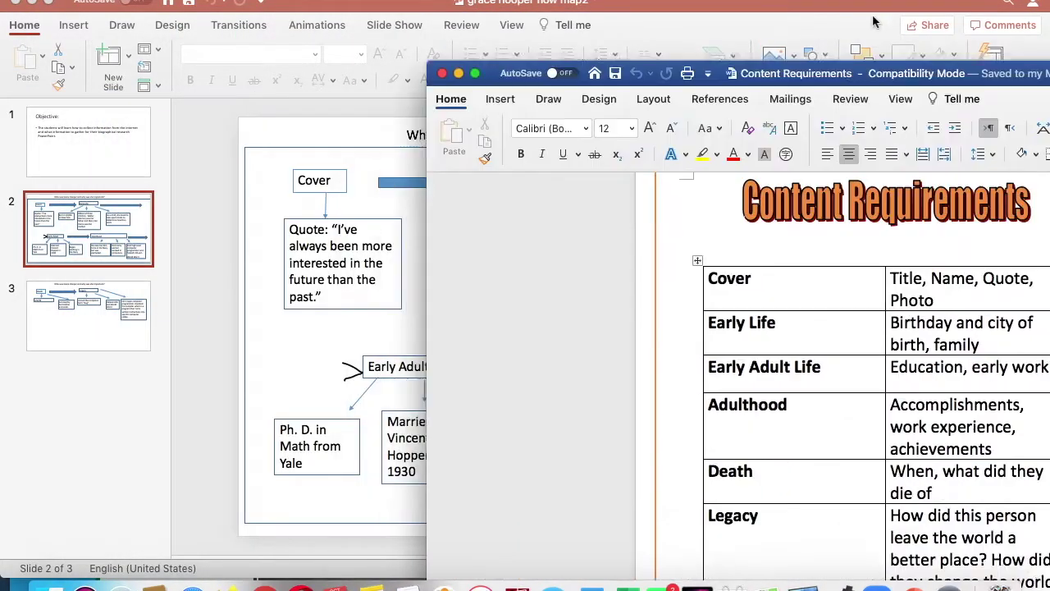
pyautogui.moveTo(874, 21); pyautogui.dragTo(875, 45)
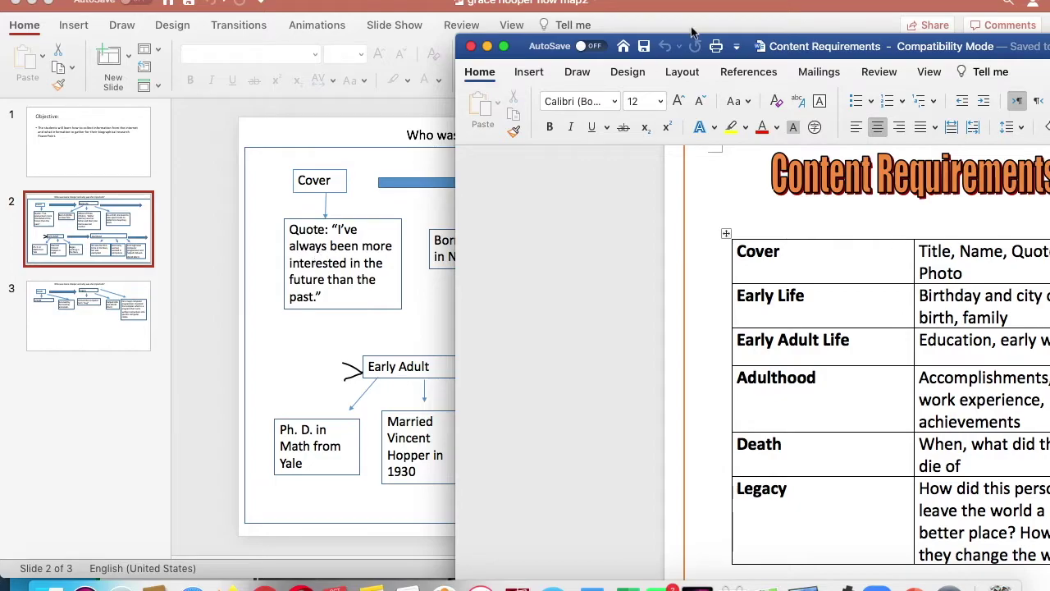
pyautogui.moveTo(753, 56); pyautogui.dragTo(112, 317)
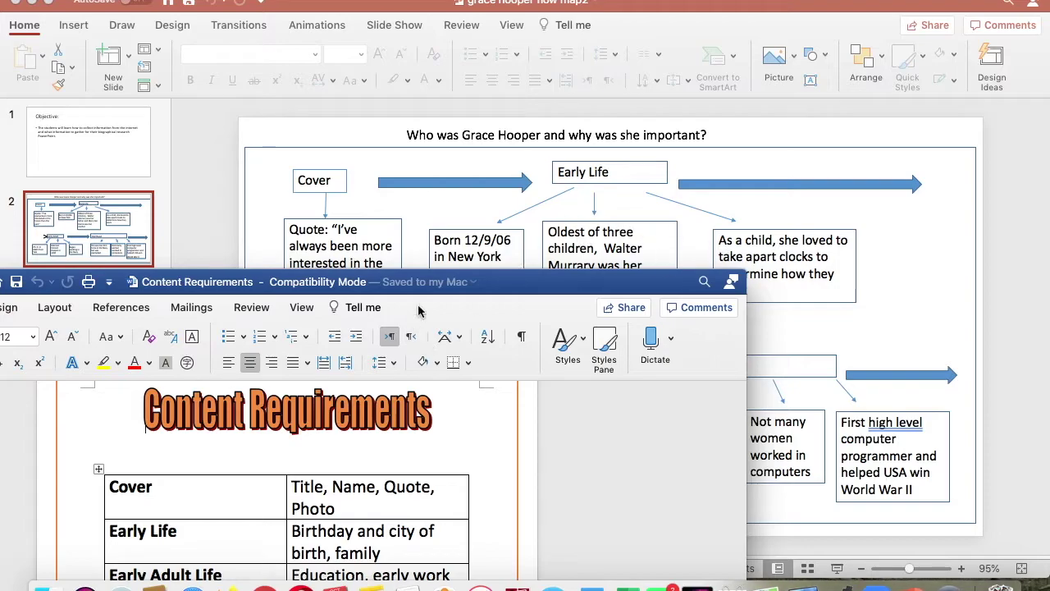
pyautogui.moveTo(435, 283); pyautogui.dragTo(535, 543)
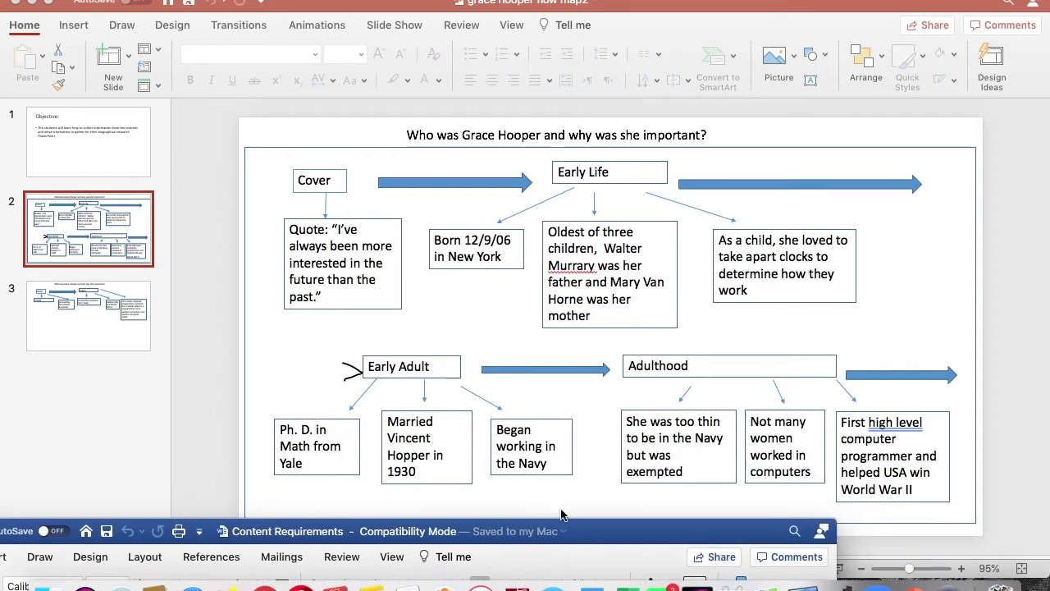
pyautogui.moveTo(574, 531); pyautogui.dragTo(579, 242)
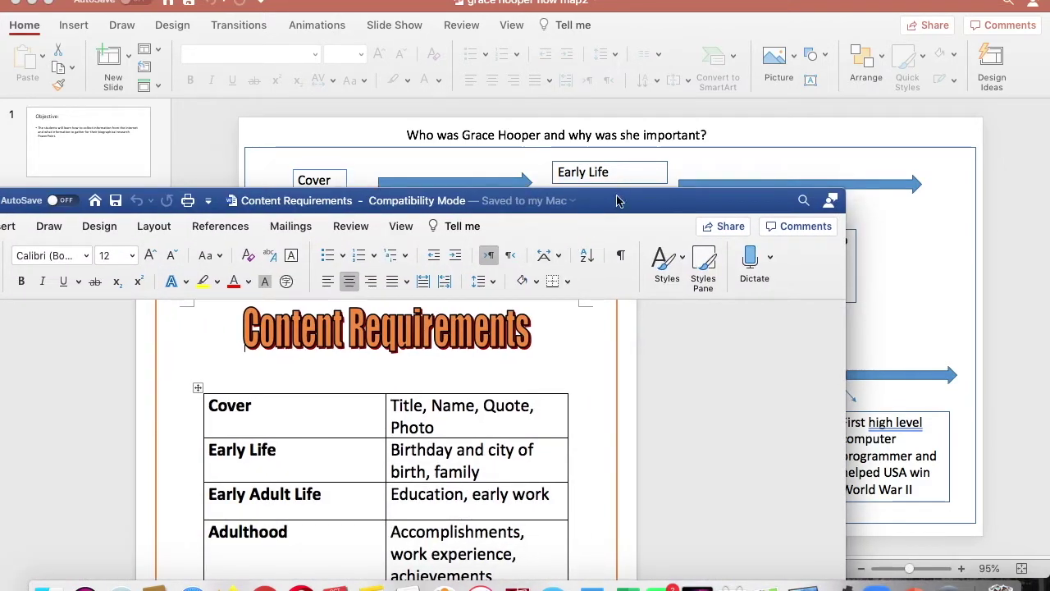
pyautogui.moveTo(619, 200); pyautogui.dragTo(496, 92)
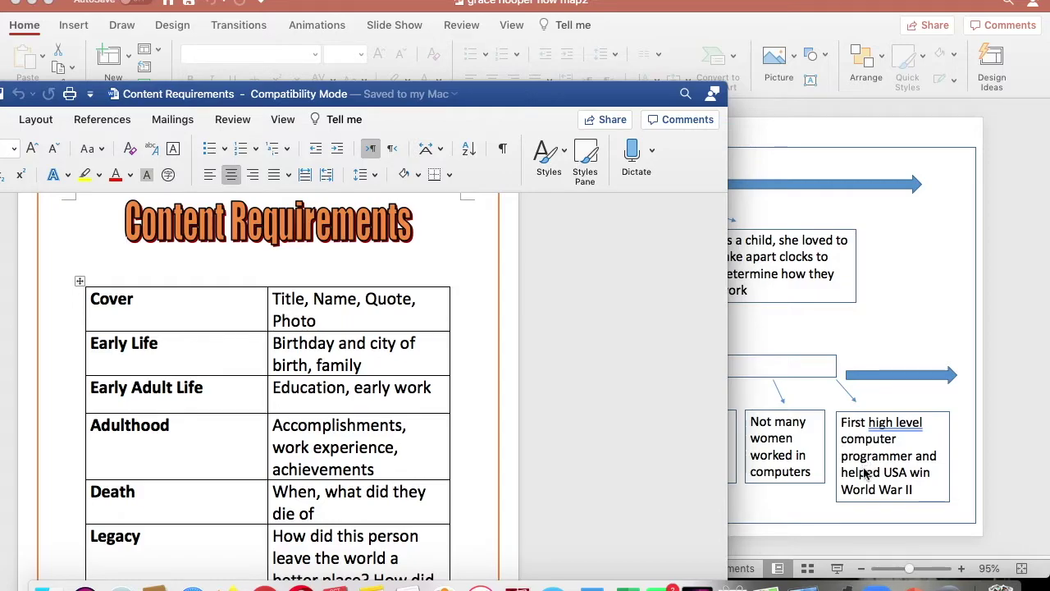
# Compare slide 3's Death and Legacy boxes with the Content Requirements table in Word.
pyautogui.click(889, 249)
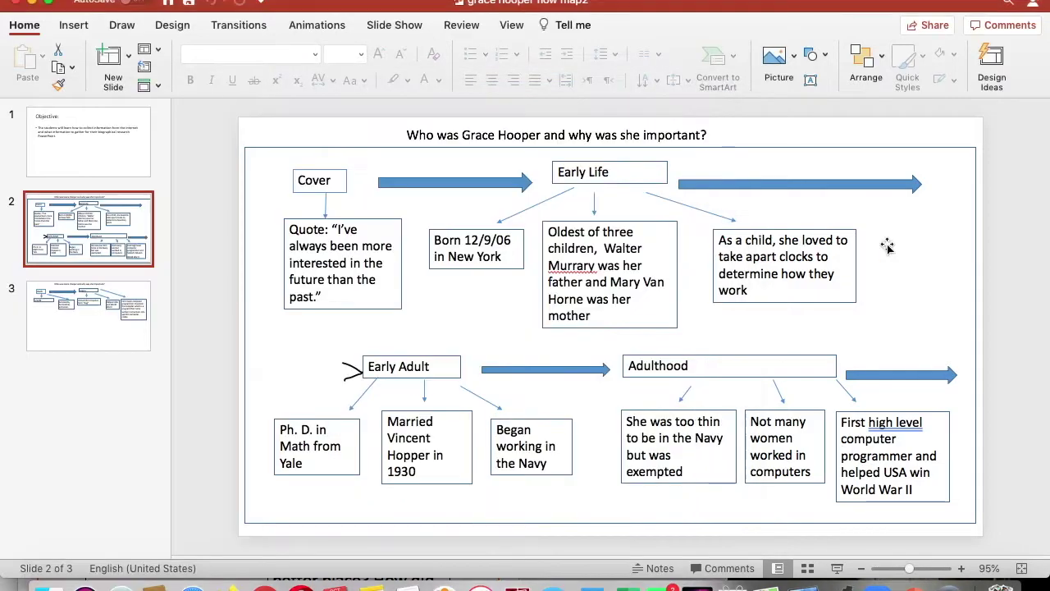
pyautogui.click(54, 325)
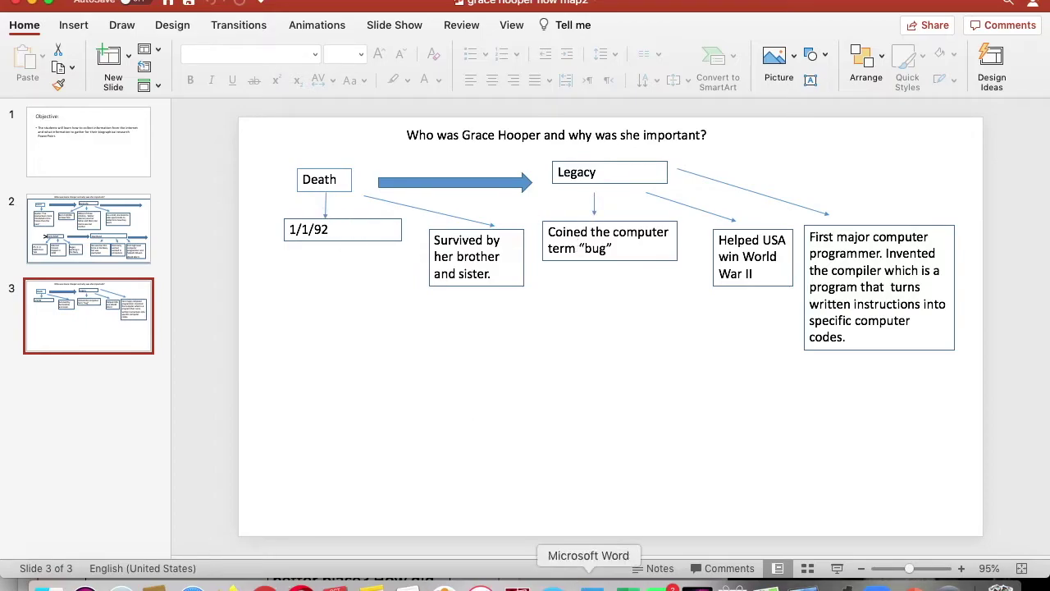
pyautogui.click(580, 586)
pyautogui.scroll(-2, 371, 452)
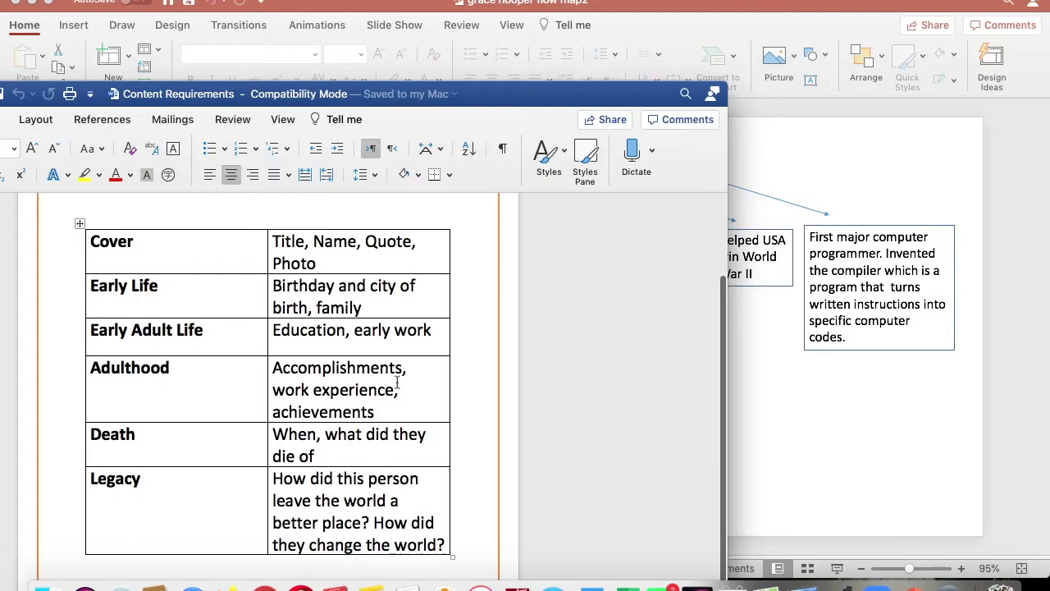
# Flip between slide 2's flow map and slide 3's Death and Legacy section, then return to Word.
pyautogui.click(860, 452)
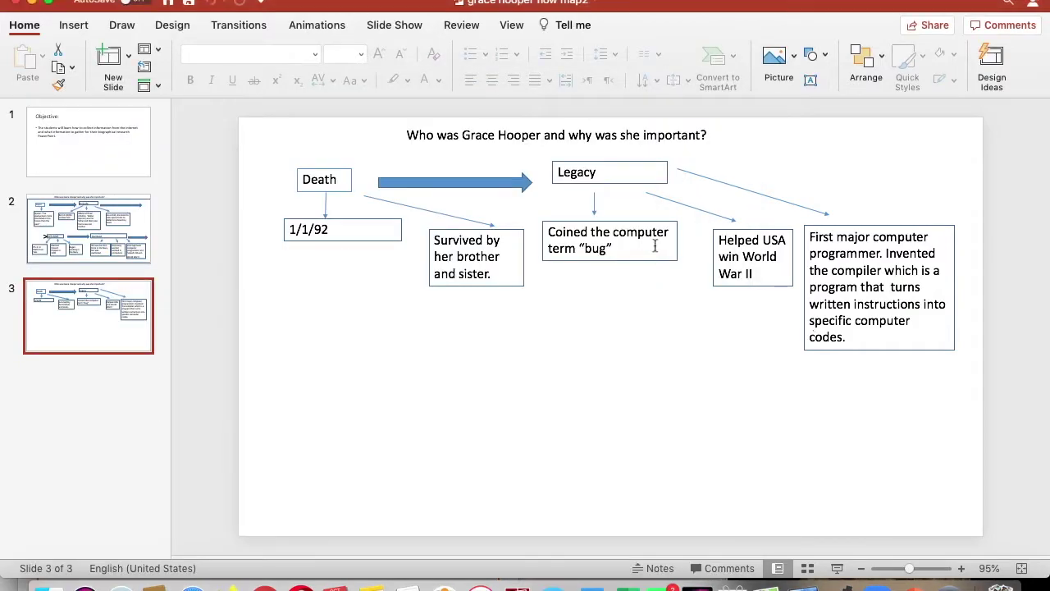
pyautogui.click(136, 246)
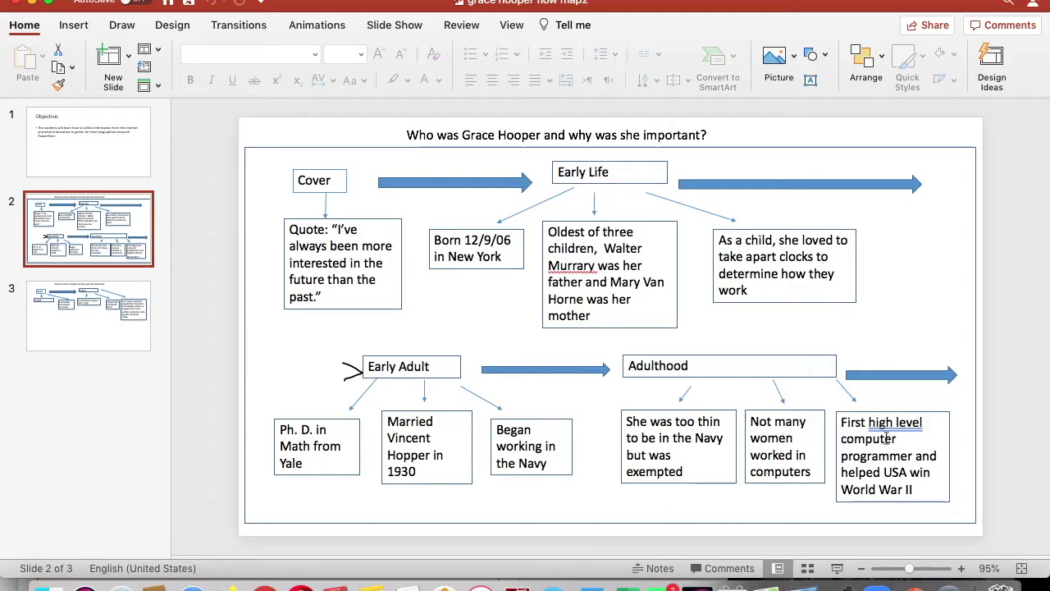
pyautogui.click(115, 348)
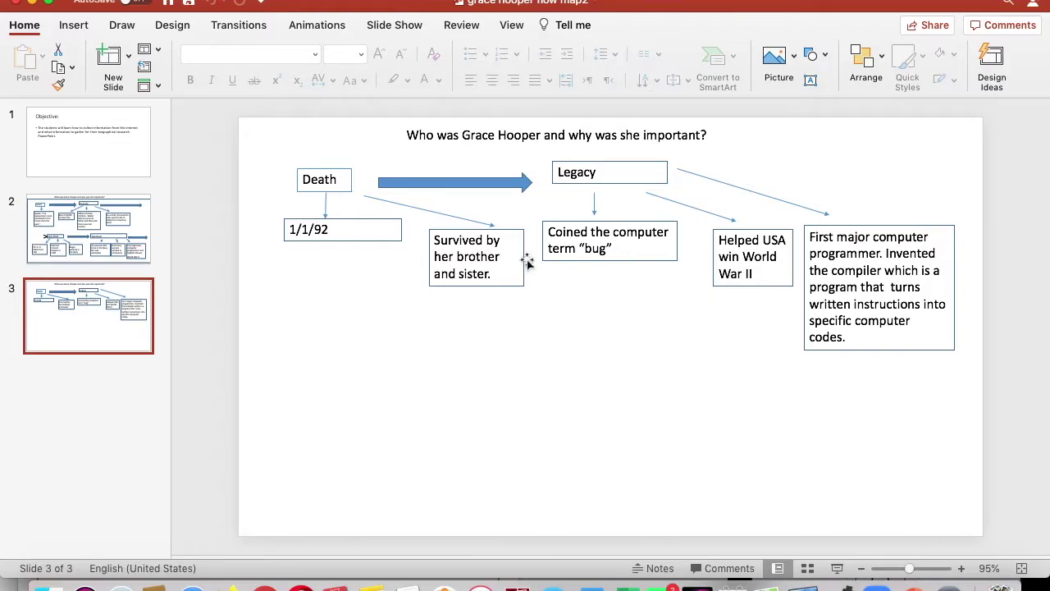
pyautogui.click(137, 236)
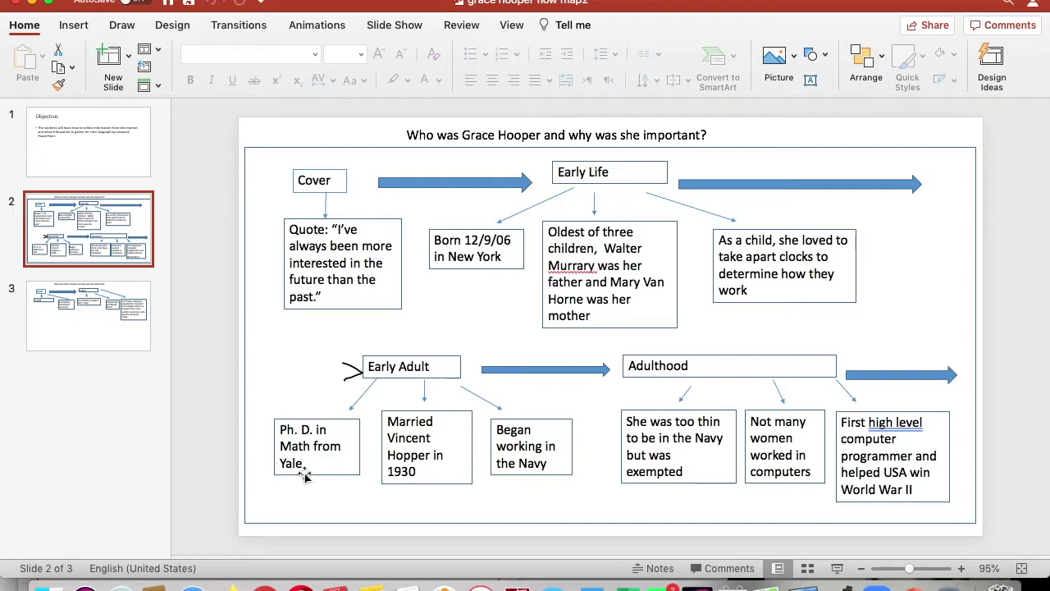
pyautogui.click(572, 584)
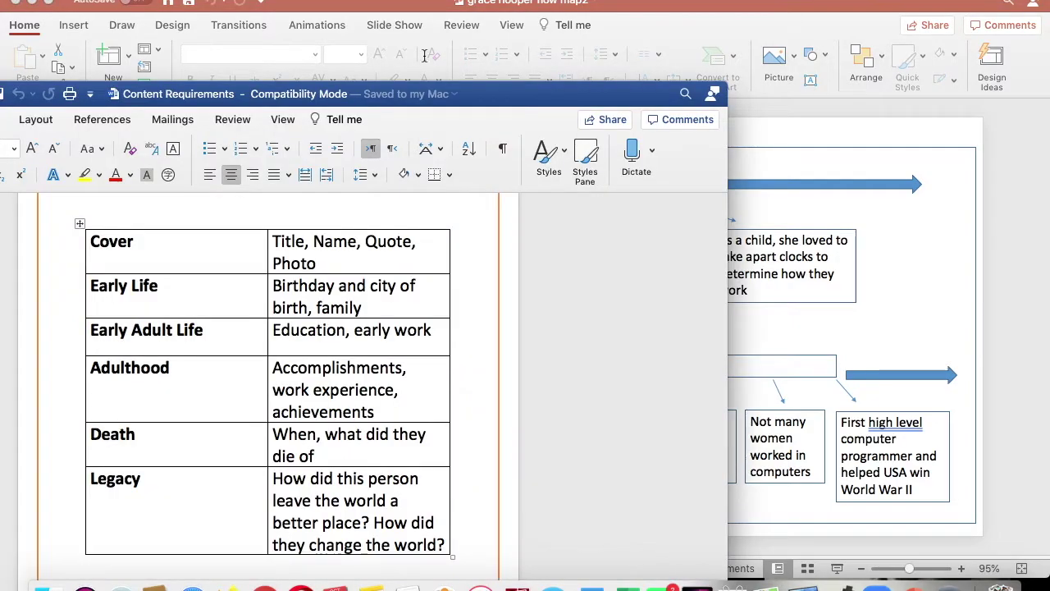
# Enlarge the Content Requirements window and scroll its table, then move it aside for Firefox's Ducksters page.
pyautogui.click(454, 94)
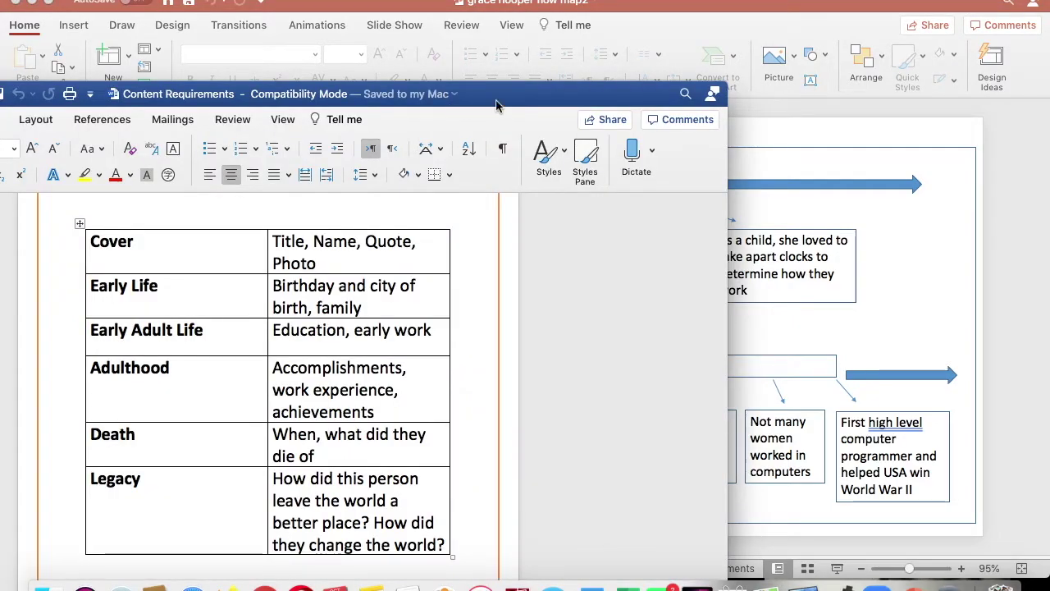
pyautogui.doubleClick(539, 95)
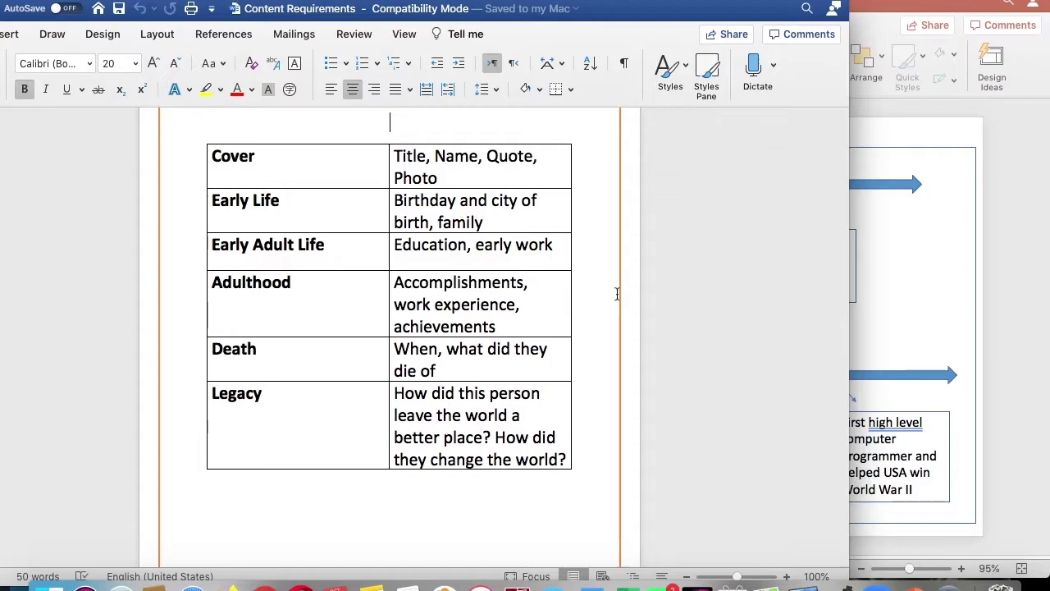
pyautogui.scroll(3, 616, 293)
pyautogui.scroll(-2, 453, 252)
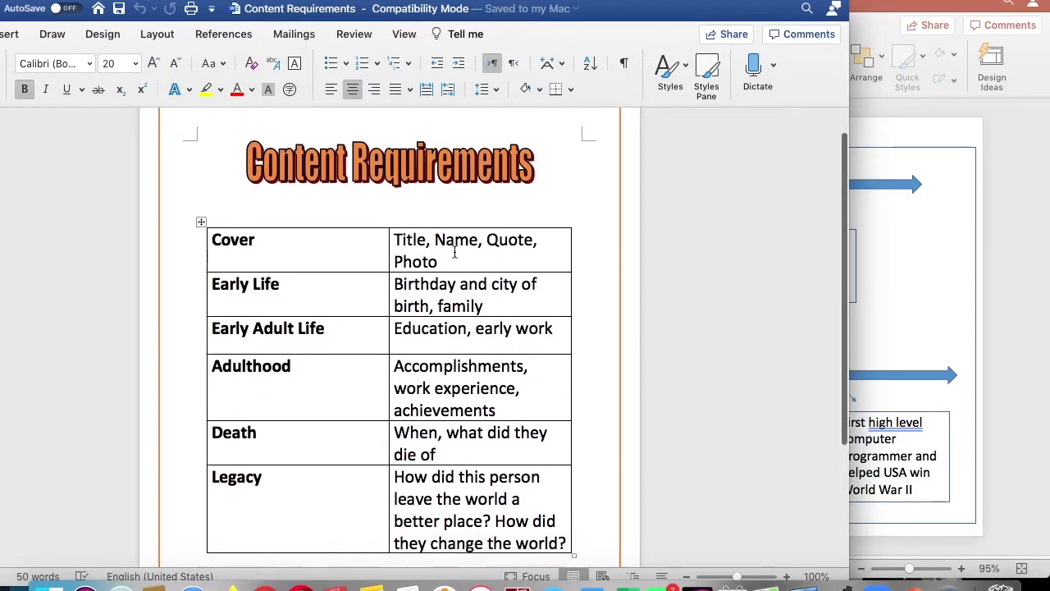
pyautogui.scroll(-2, 444, 397)
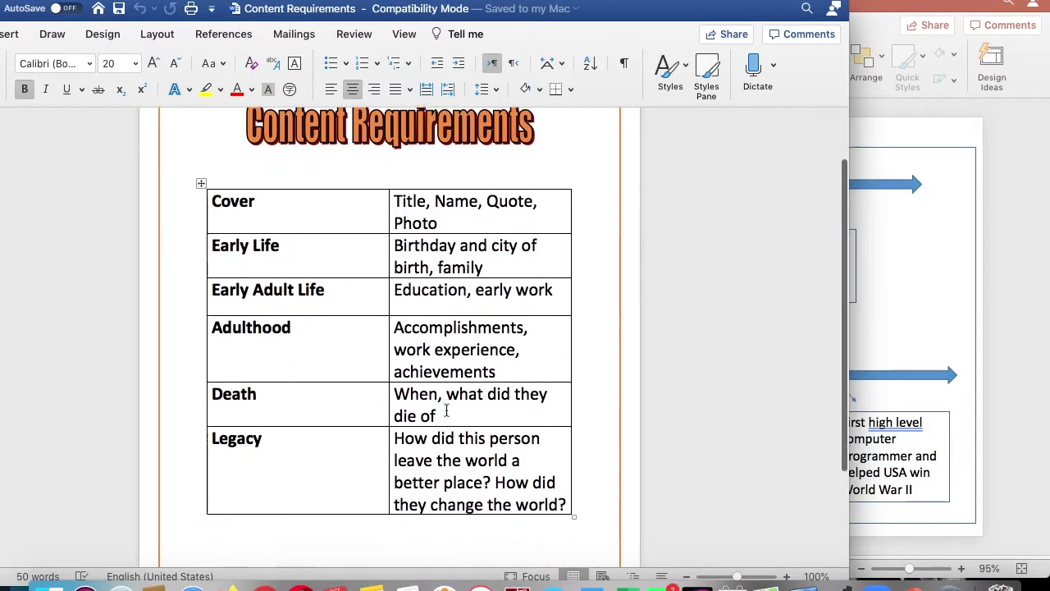
pyautogui.scroll(-2, 450, 478)
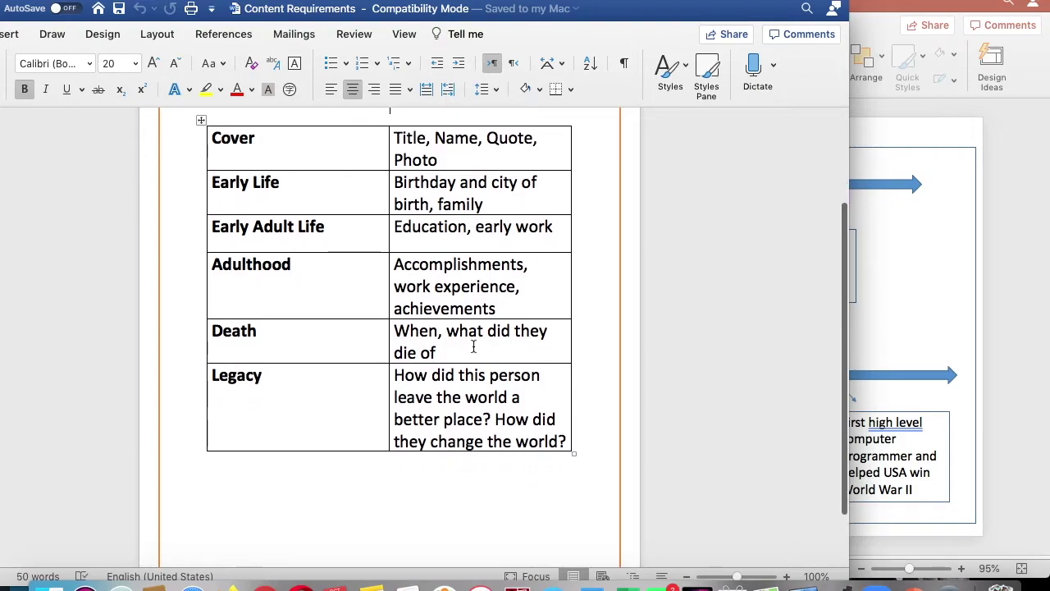
pyautogui.moveTo(326, 16); pyautogui.dragTo(464, 11)
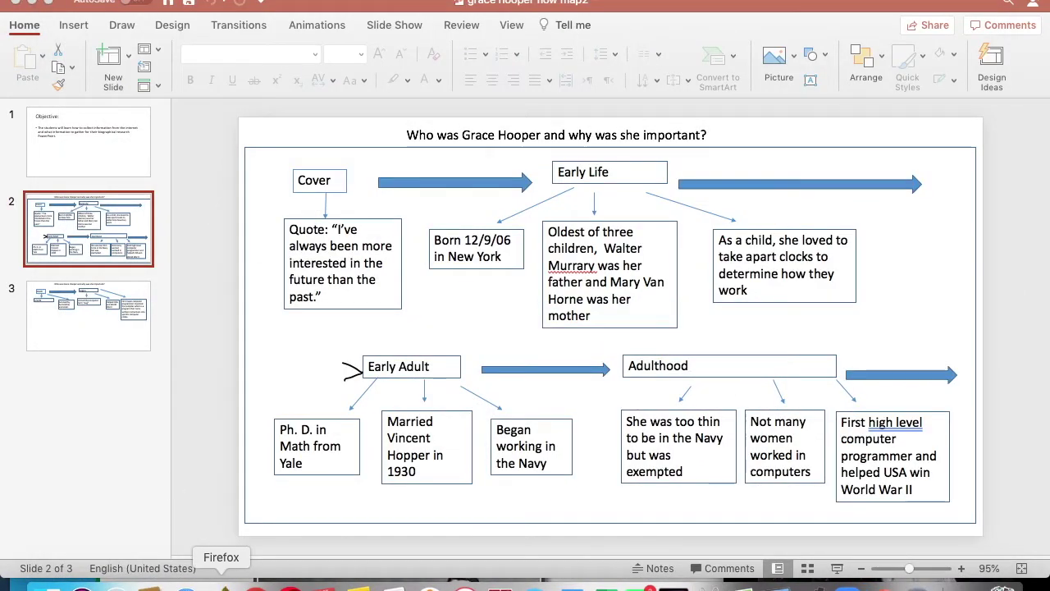
pyautogui.click(221, 584)
# Go back twice to the Fifth Grade class page and scroll to the Safe Search Kids link.
pyautogui.click(25, 136)
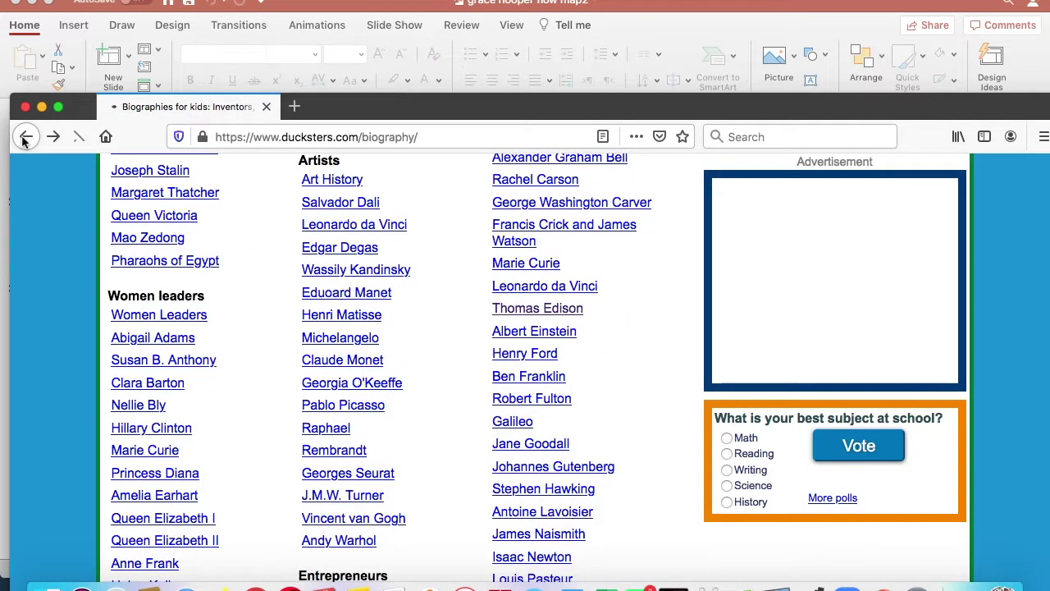
pyautogui.click(26, 137)
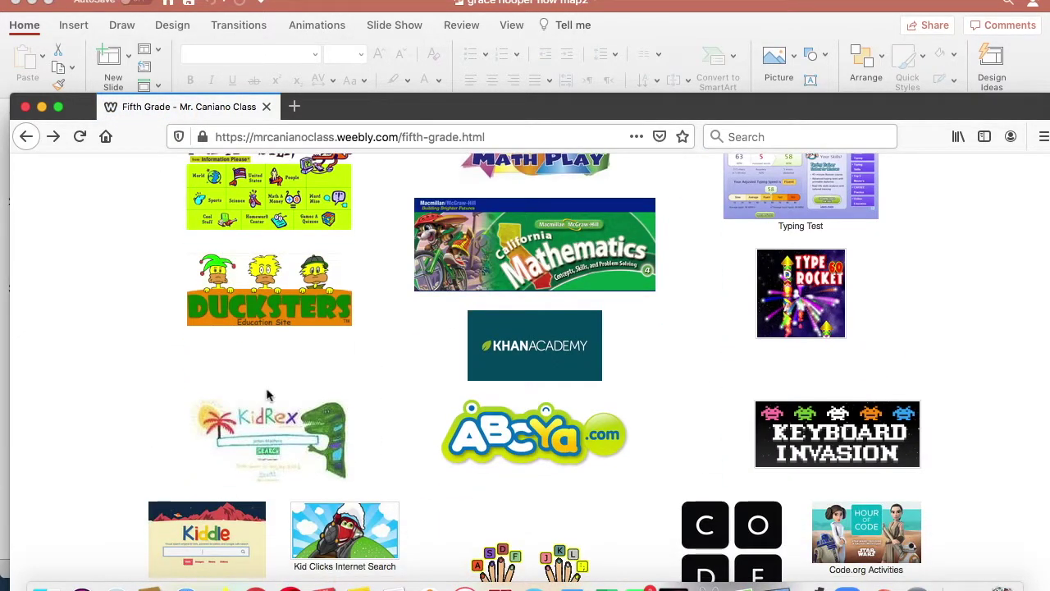
pyautogui.scroll(-2, 259, 472)
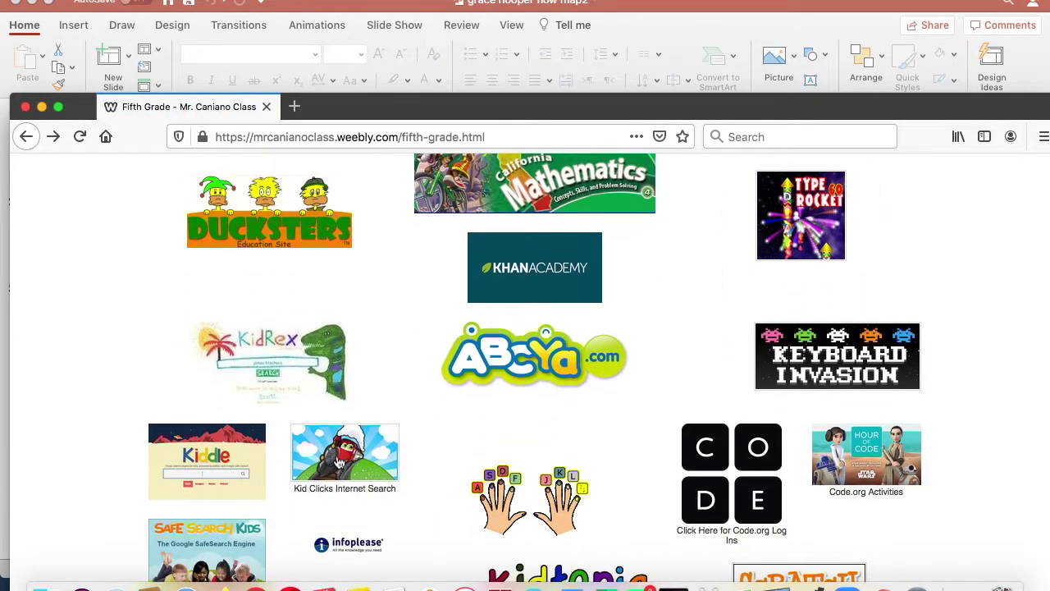
pyautogui.scroll(-4, 302, 379)
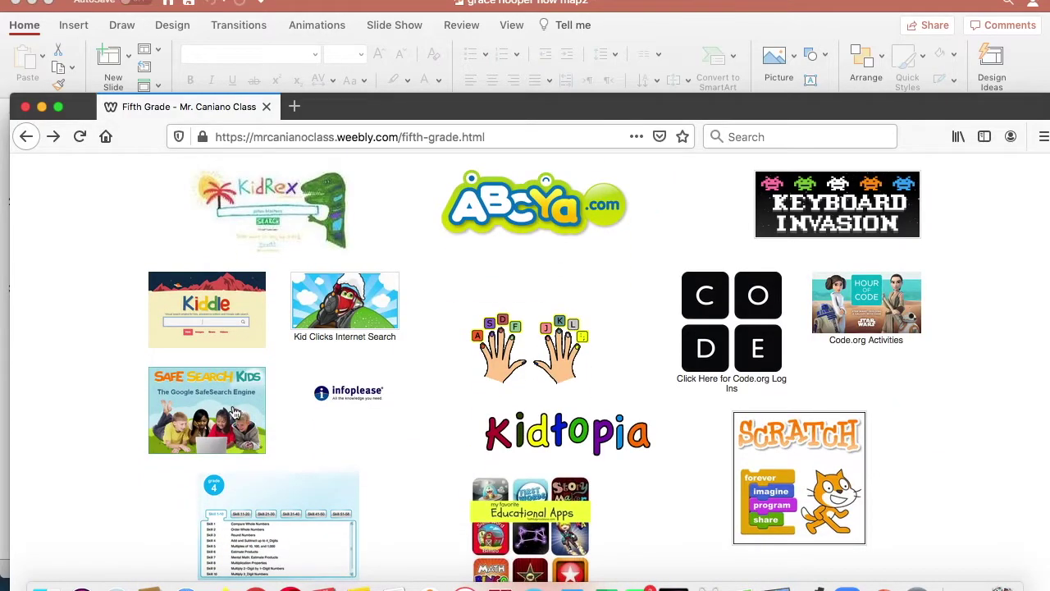
pyautogui.scroll(1, 224, 414)
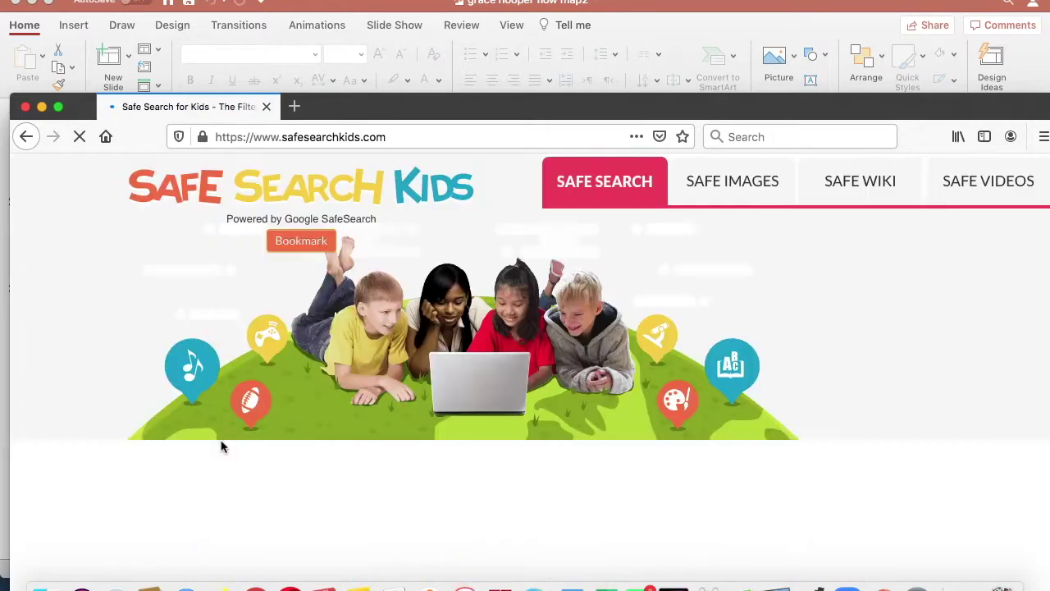
# Search Safe Search Kids for 'albert einstein biography for kids'.
pyautogui.click(576, 243)
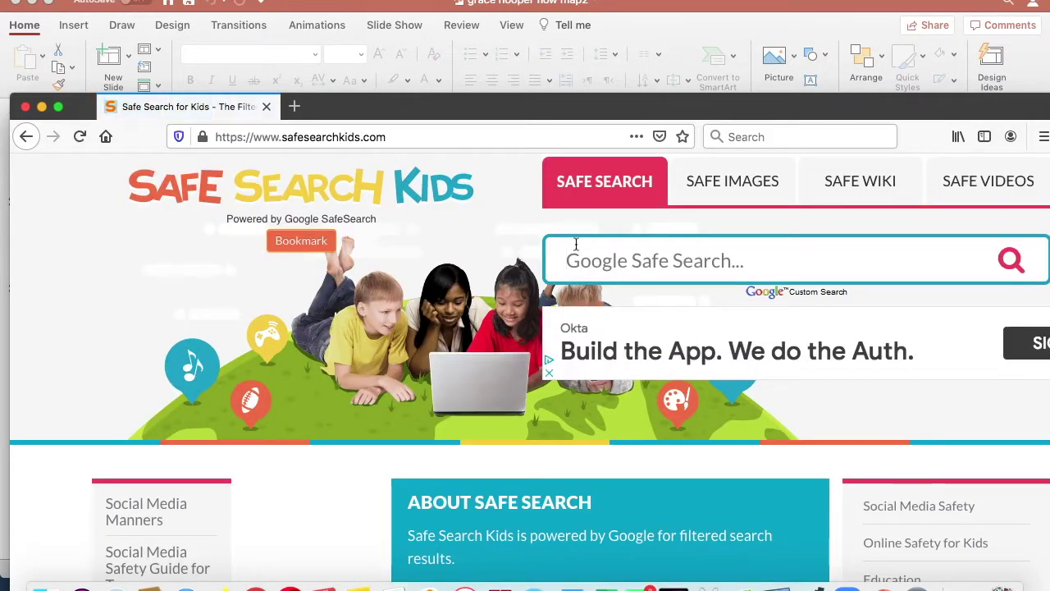
pyautogui.write('albert einstein biography for kids')
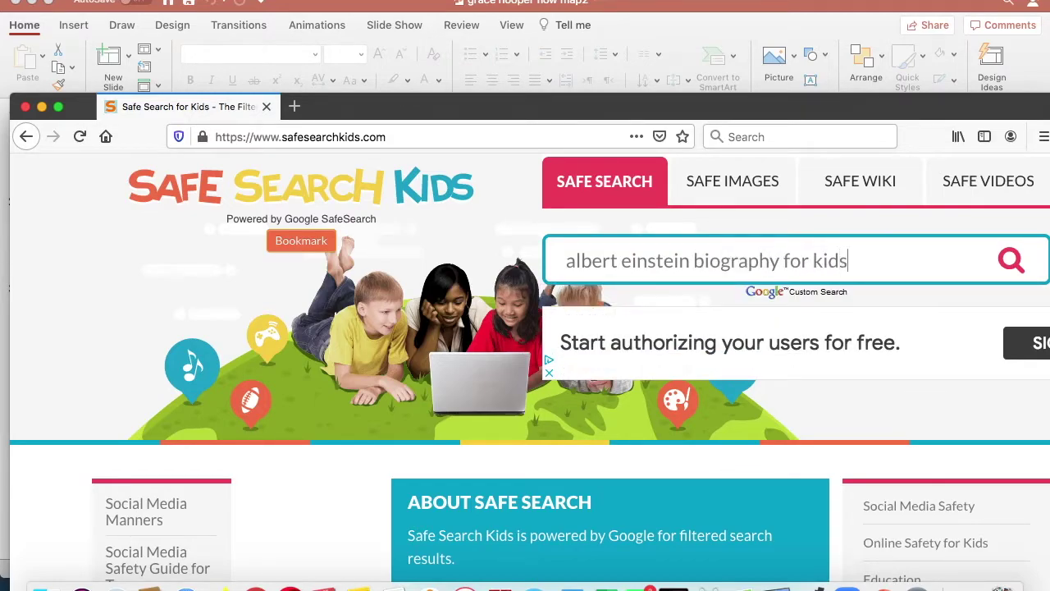
pyautogui.press('Return')
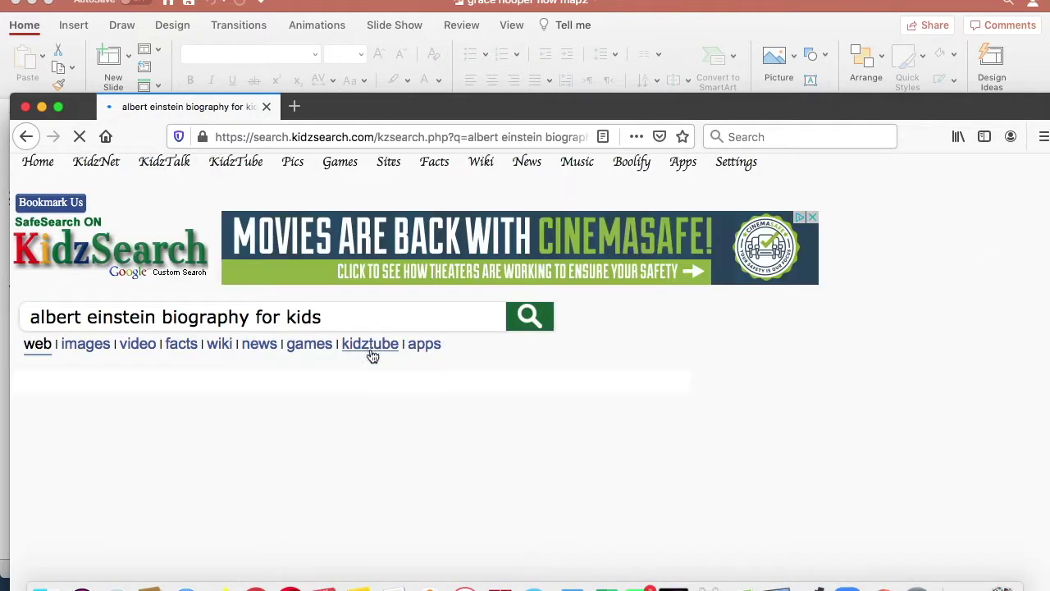
pyautogui.scroll(-3, 370, 348)
pyautogui.scroll(-8, 324, 345)
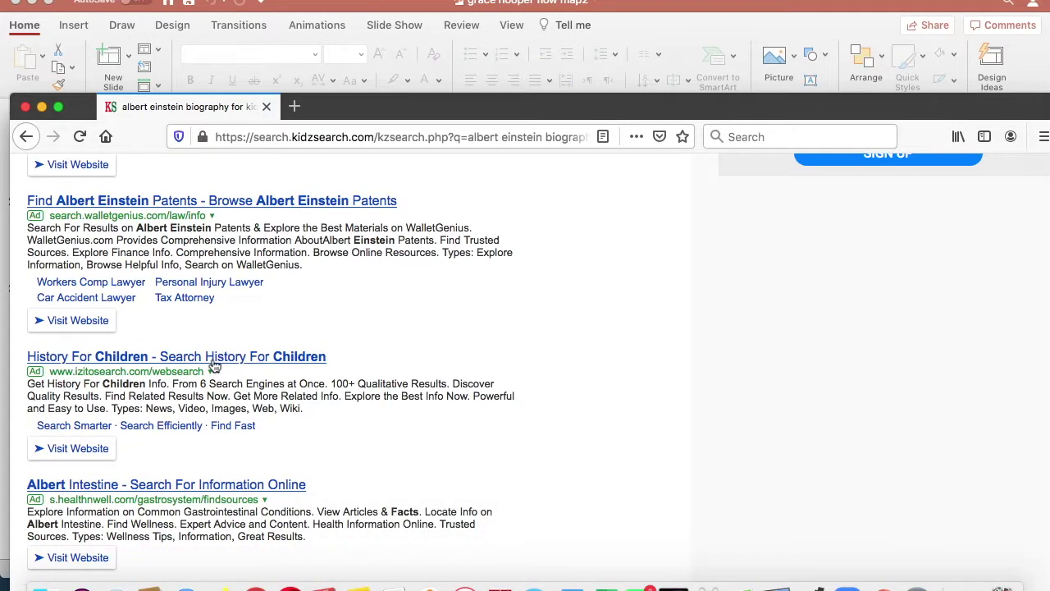
# Scroll the Biography.com and Ducksters results, then go back twice to the Fifth Grade page.
pyautogui.scroll(-7, 292, 349)
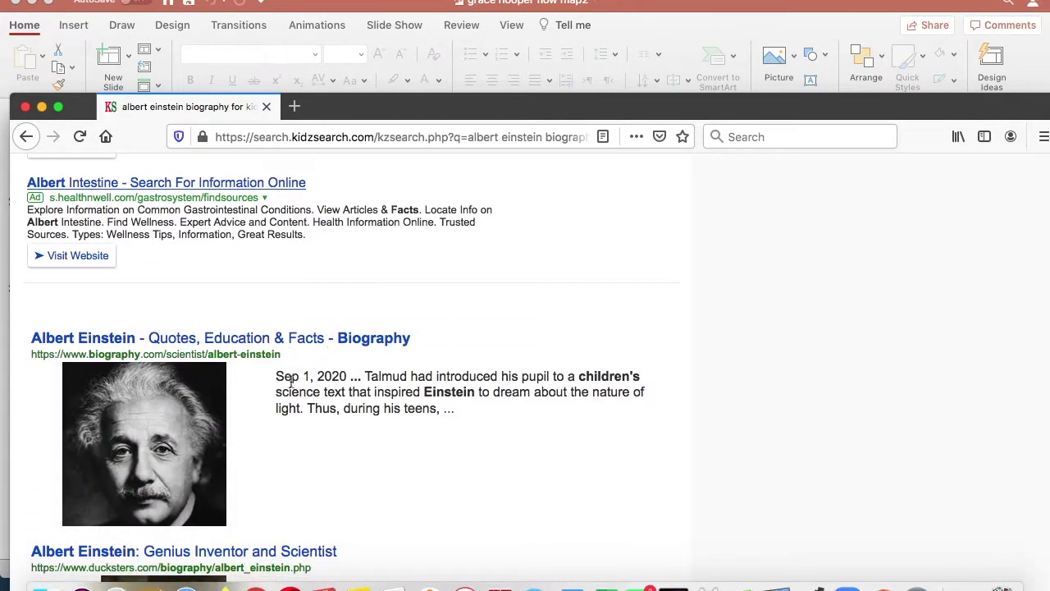
pyautogui.scroll(-3, 288, 382)
pyautogui.scroll(-3, 262, 492)
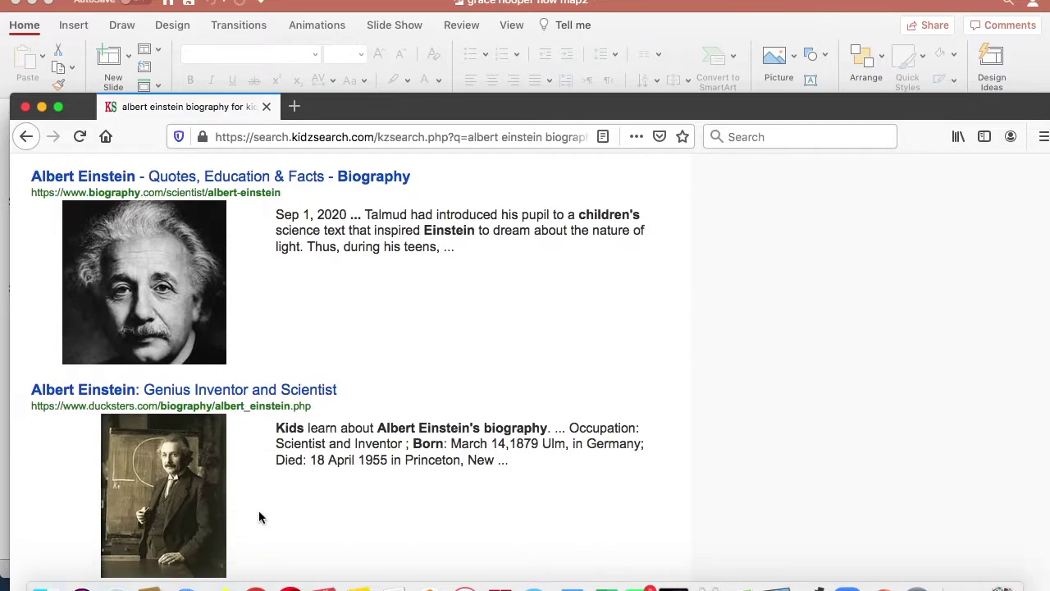
pyautogui.click(26, 136)
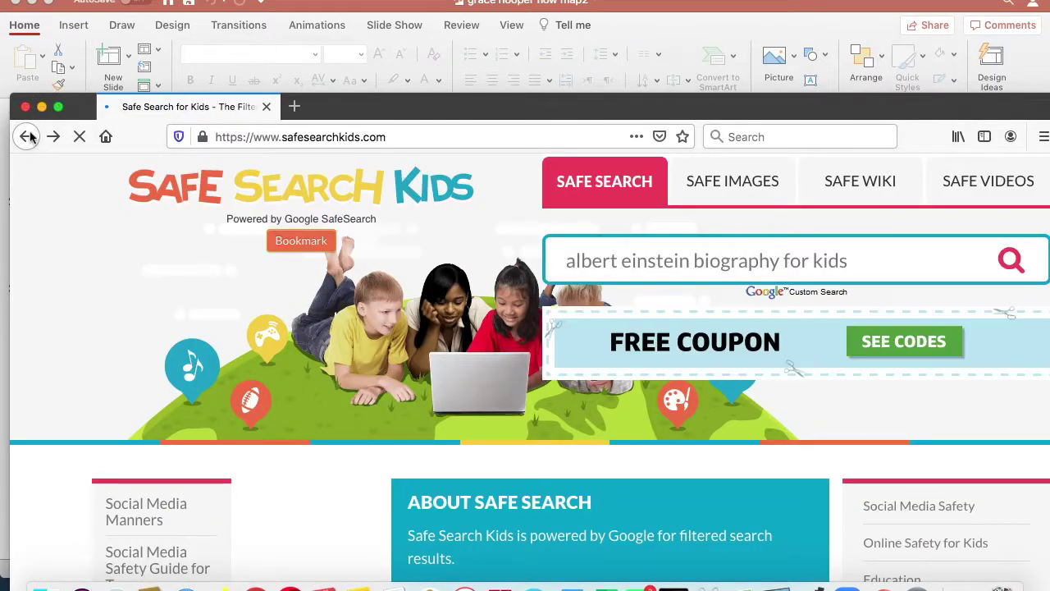
pyautogui.click(26, 136)
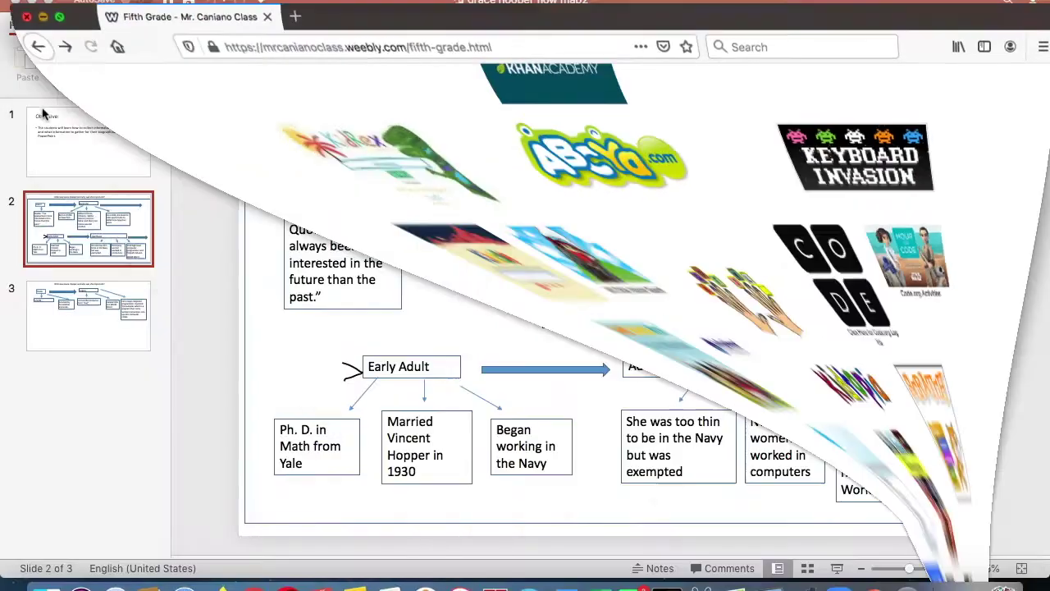